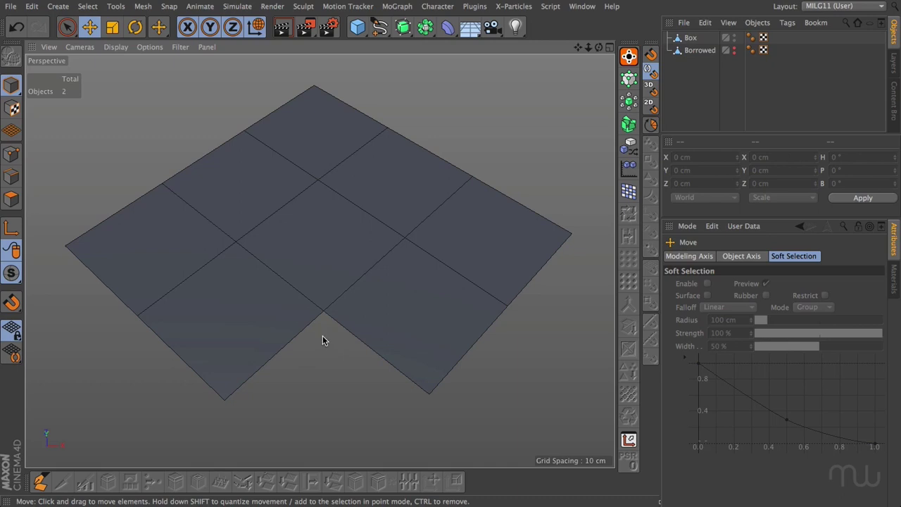
Cut edge loops into Box with the Loop-mode Knife, closely flanking both sides of the two grid lines that meet its inner corner
{"action": "left_click", "coordinate": [691, 37]}
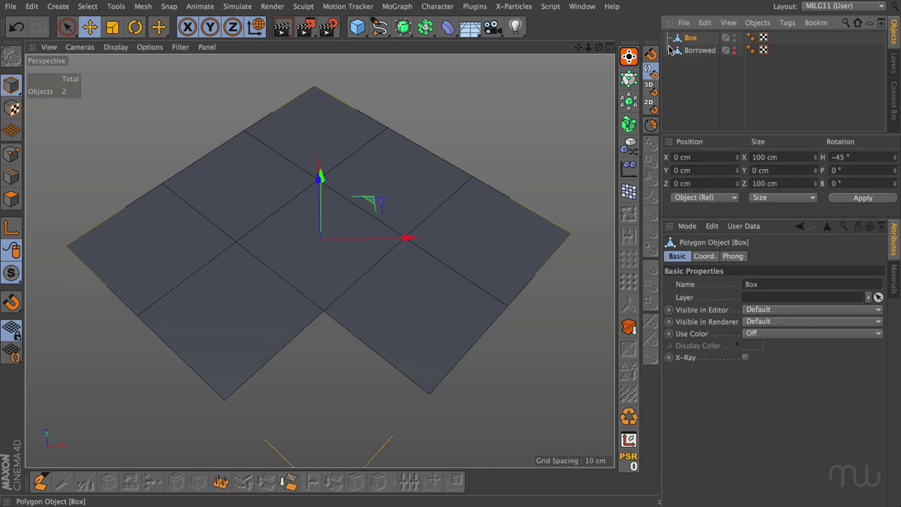
{"action": "left_click", "coordinate": [11, 200]}
{"action": "left_click", "coordinate": [62, 481]}
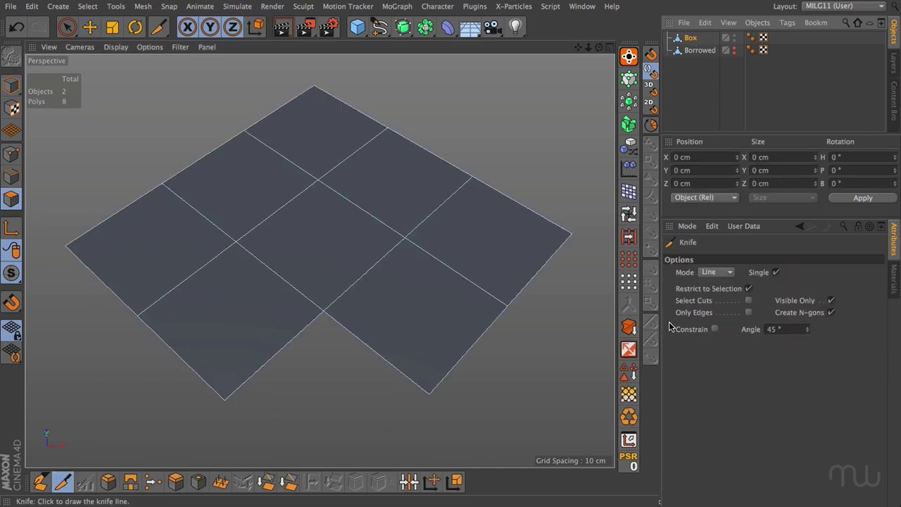
{"action": "left_click", "coordinate": [717, 271]}
{"action": "left_click", "coordinate": [705, 325]}
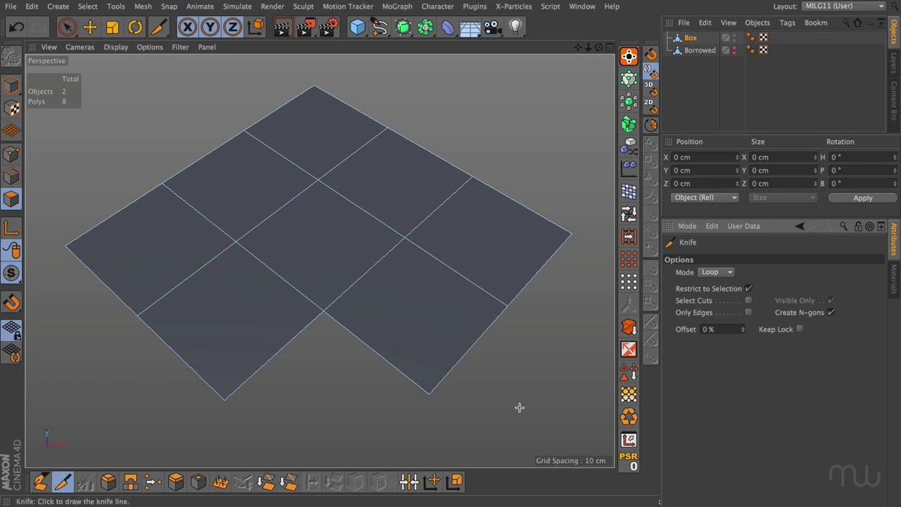
{"action": "left_click", "coordinate": [434, 389]}
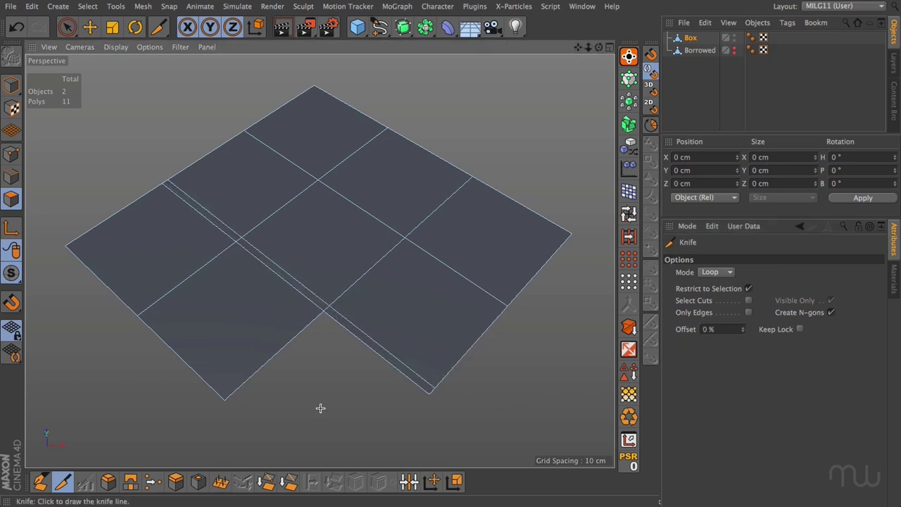
{"action": "left_click", "coordinate": [215, 395]}
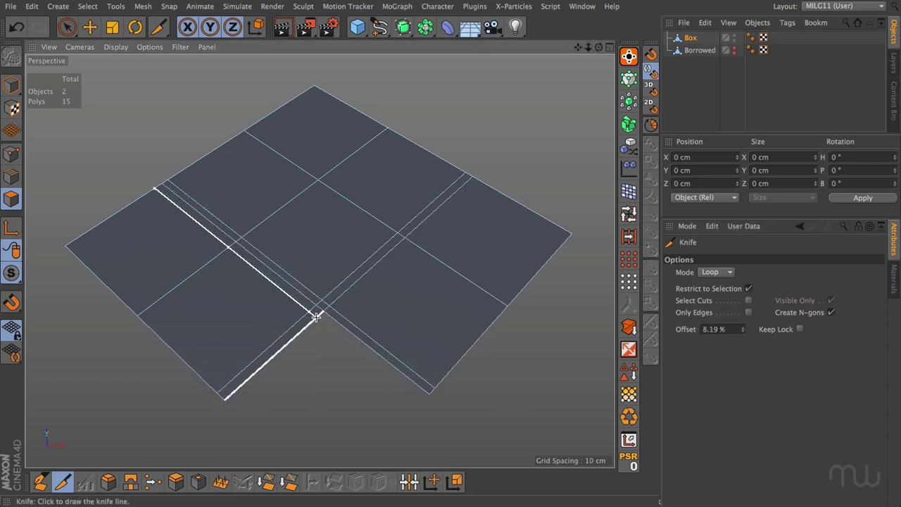
{"action": "left_click", "coordinate": [318, 317]}
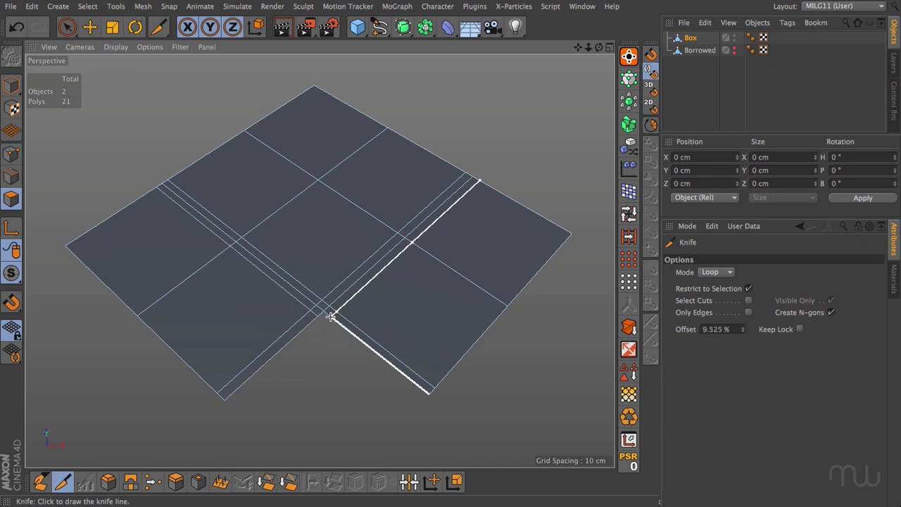
{"action": "left_click", "coordinate": [330, 317]}
{"action": "key", "text": "e"}
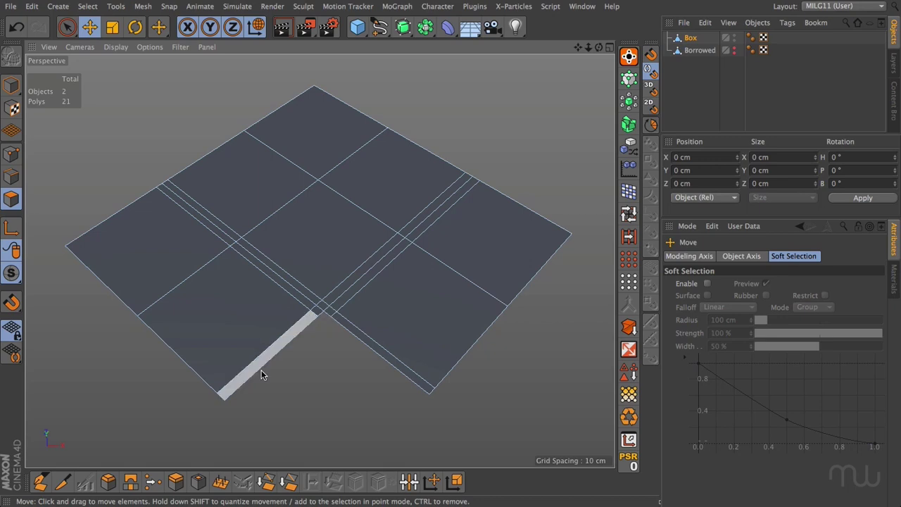
Cut four more edge loops close to the outer borders of Box to hold its perimeter
{"action": "left_click", "coordinate": [61, 481]}
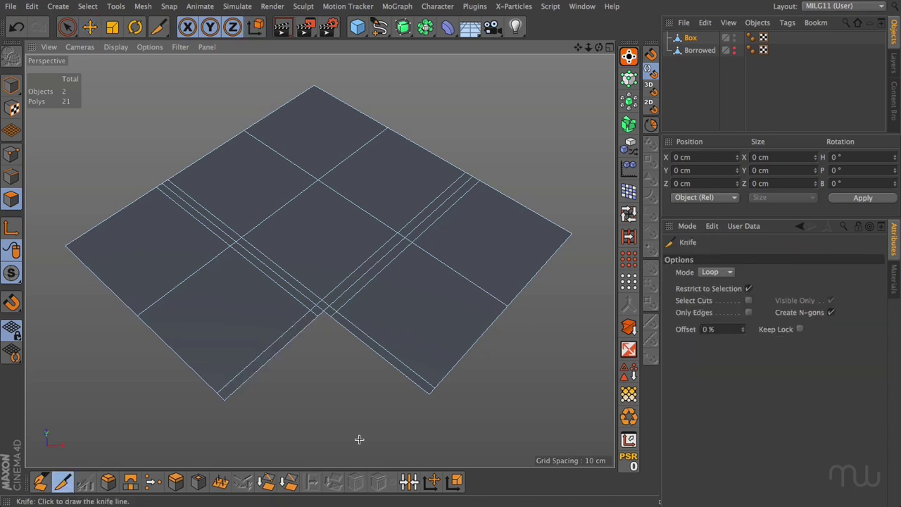
{"action": "left_click", "coordinate": [421, 389]}
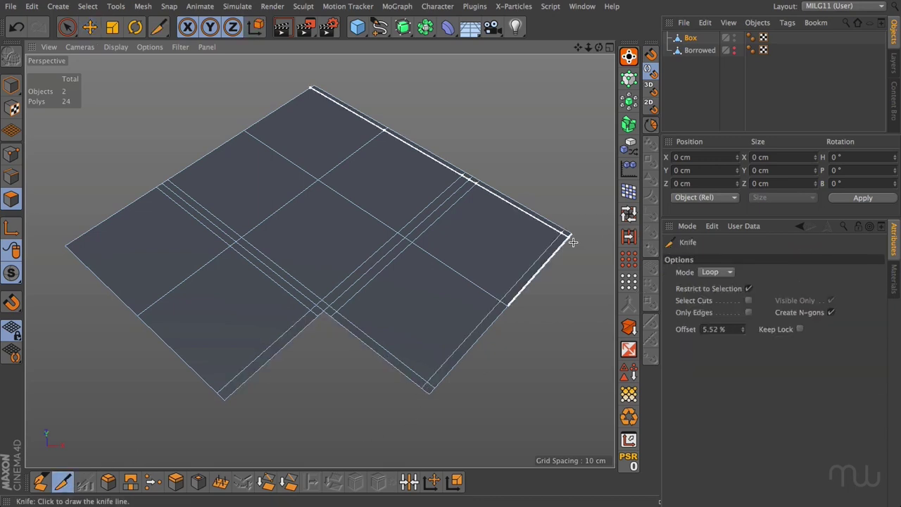
{"action": "left_click", "coordinate": [570, 241]}
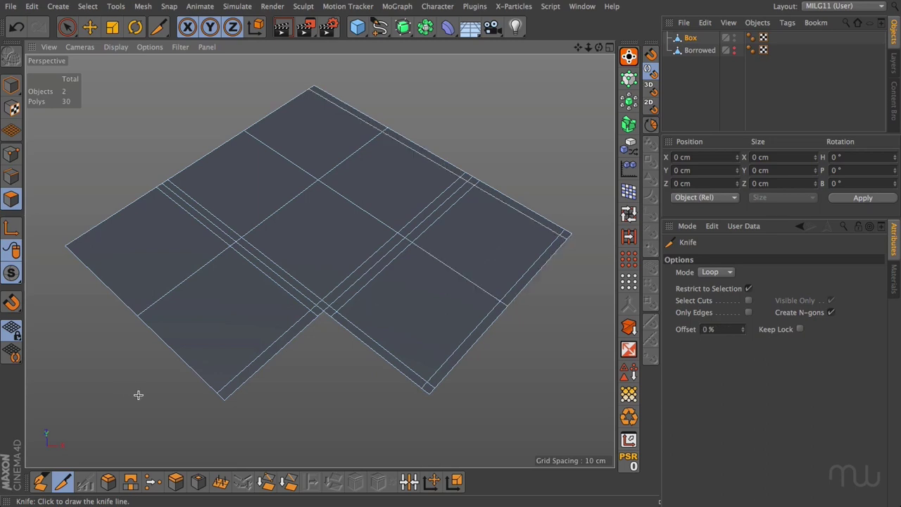
{"action": "left_click", "coordinate": [231, 393]}
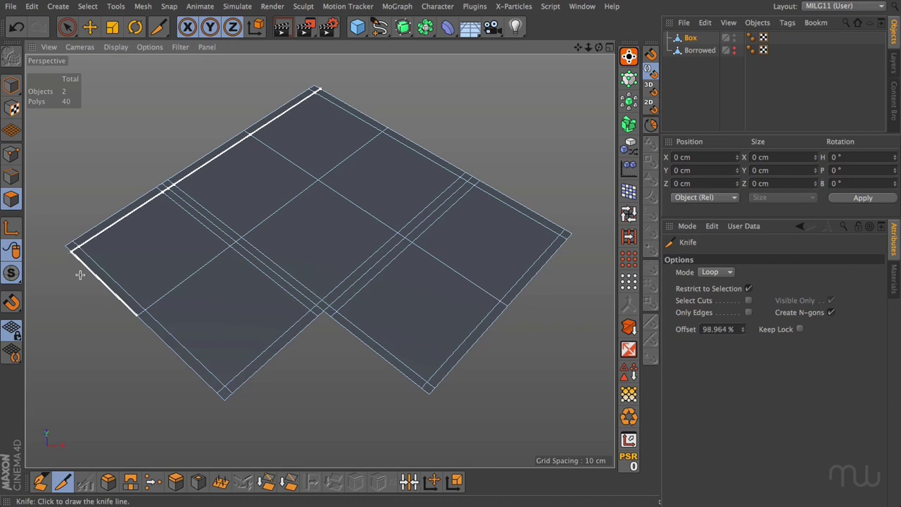
{"action": "left_click", "coordinate": [74, 266]}
{"action": "left_click", "coordinate": [89, 27]}
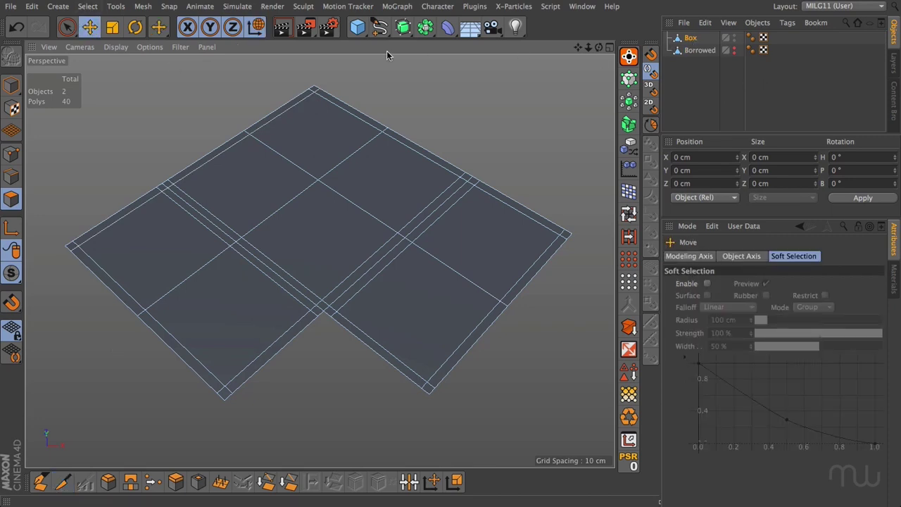
Place Box under a Subdivision Surface and switch the smoothing off
{"action": "left_click_drag", "start_coordinate": [403, 27], "coordinate": [463, 39]}
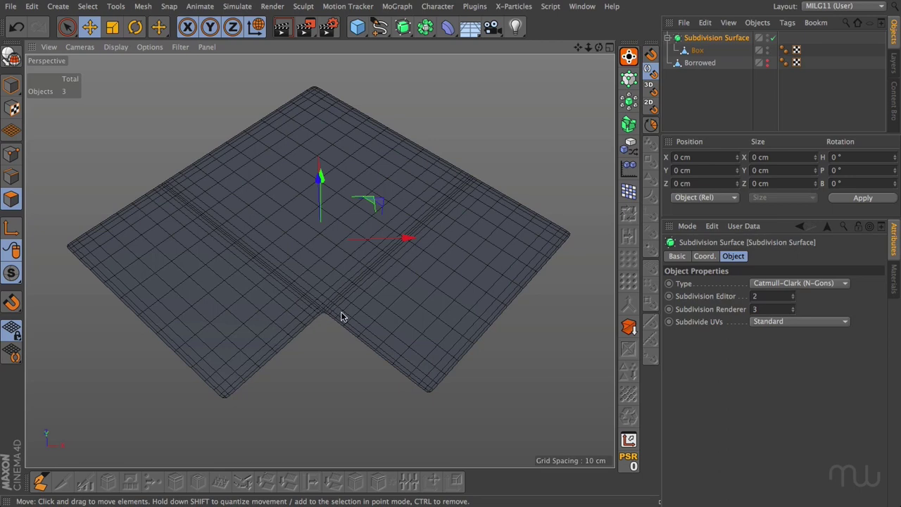
{"action": "key", "text": "q"}
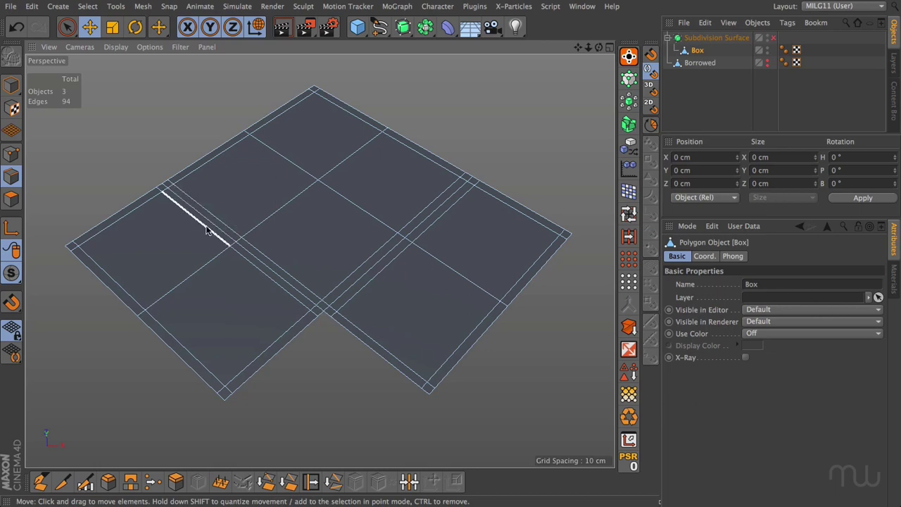
Weld the three clustered points on the upper-left border of Box, where the tight loops end, into a single point
{"action": "left_click", "coordinate": [12, 154]}
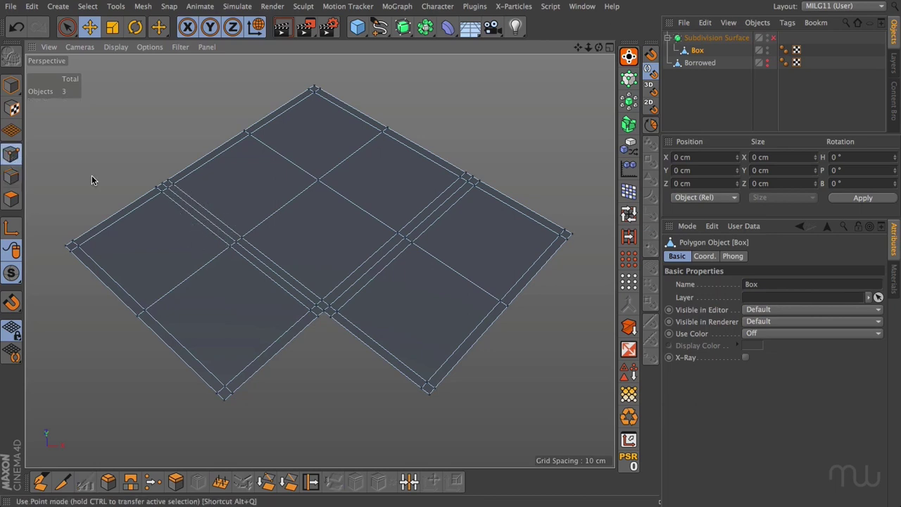
{"action": "left_click", "coordinate": [153, 482]}
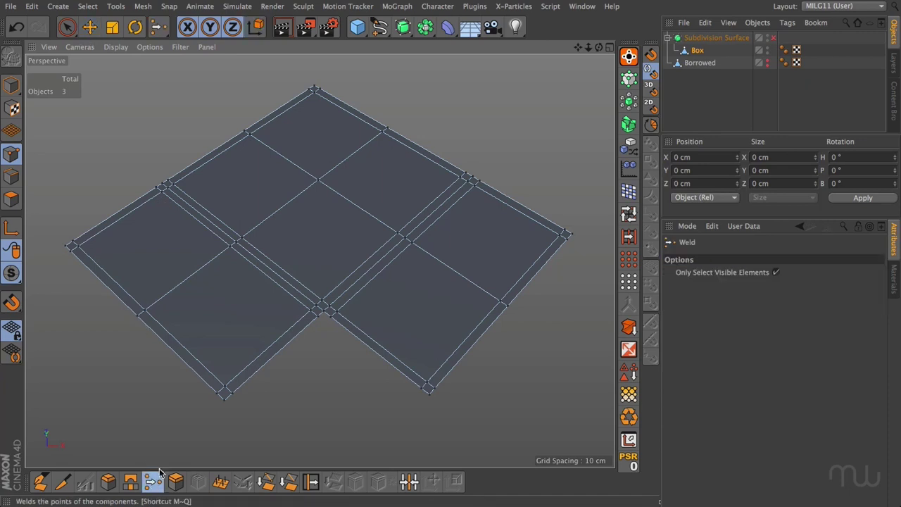
{"action": "key", "text": "space"}
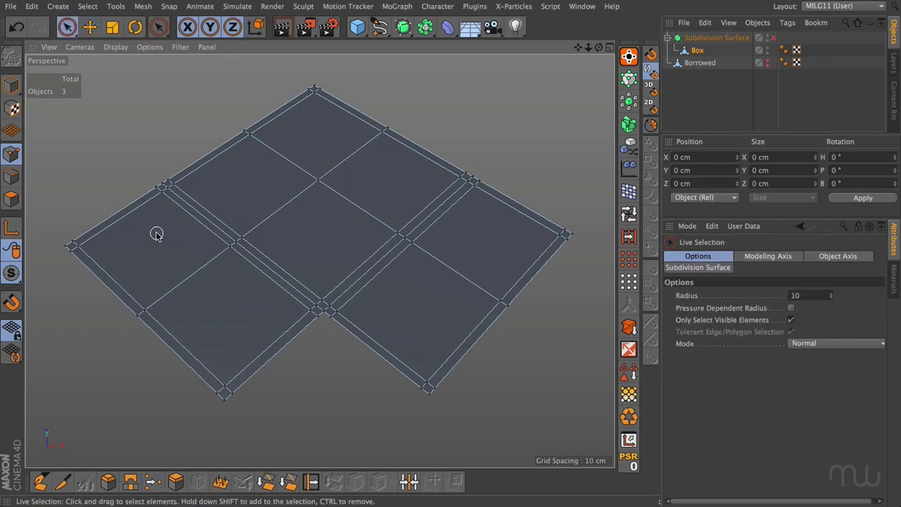
{"action": "left_click", "coordinate": [151, 188]}
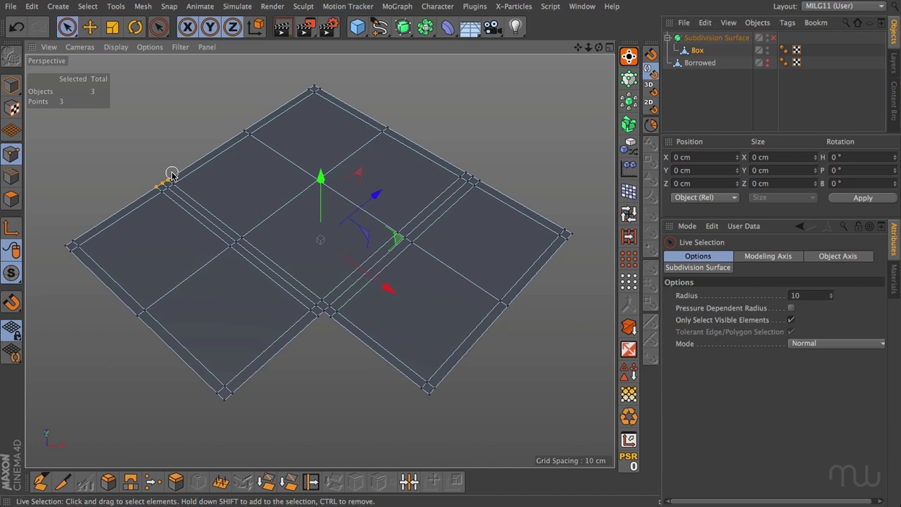
{"action": "left_click", "coordinate": [168, 178]}
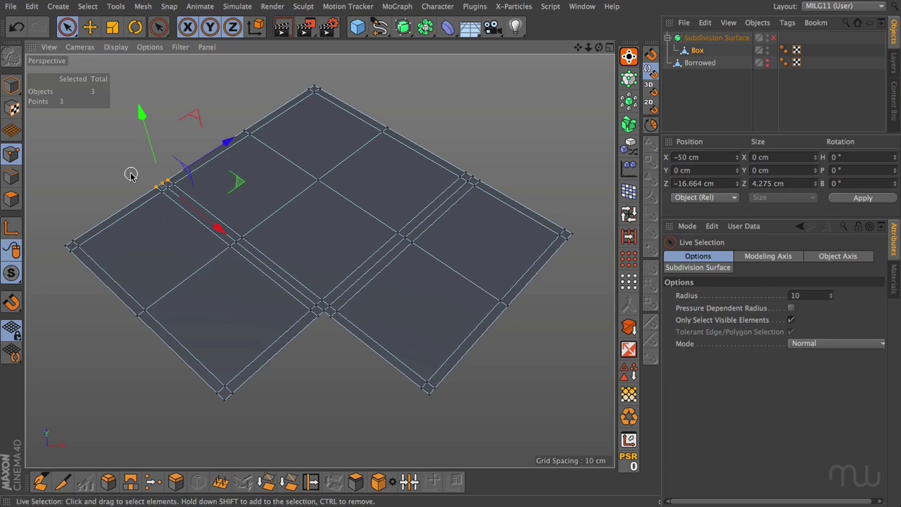
{"action": "key", "text": "m"}
{"action": "key", "text": "q"}
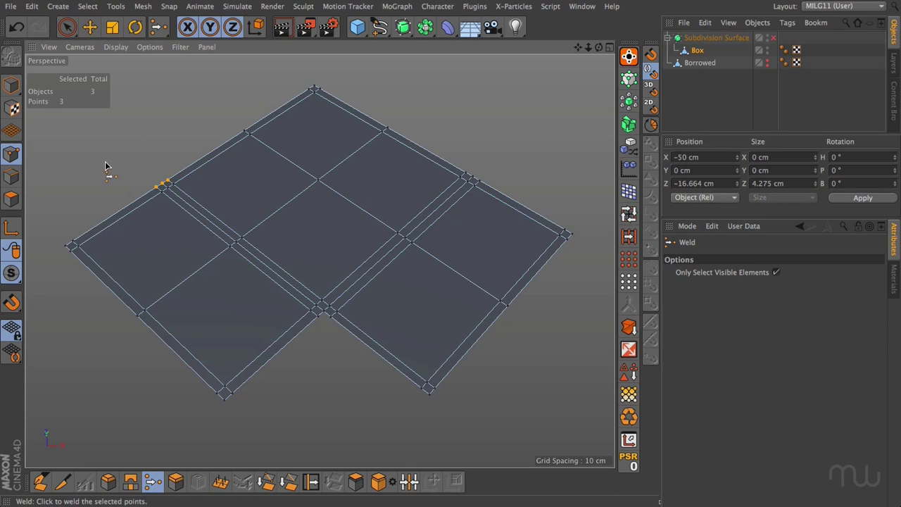
{"action": "left_click", "coordinate": [106, 164]}
{"action": "key", "text": "space"}
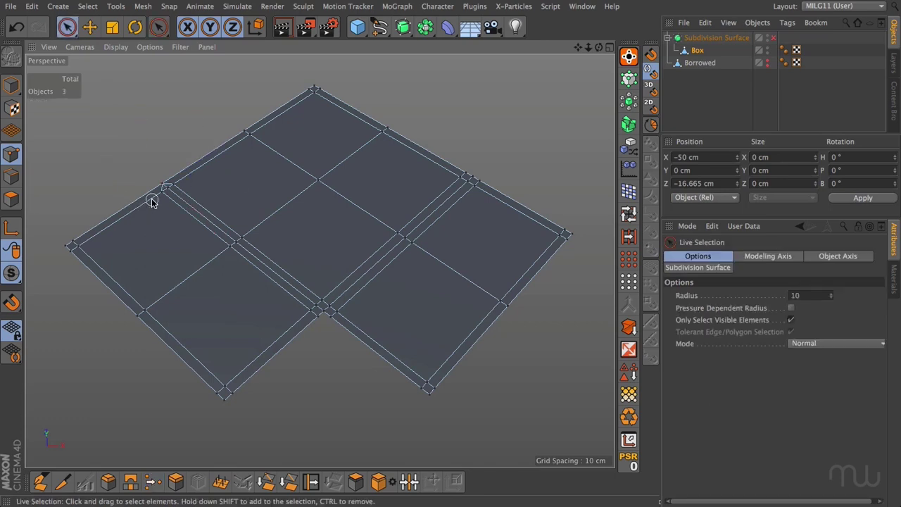
Weld the three points just inside the upper-left border, and the three at the next grid intersection along the same loops
{"action": "key", "text": "ctrl+z"}
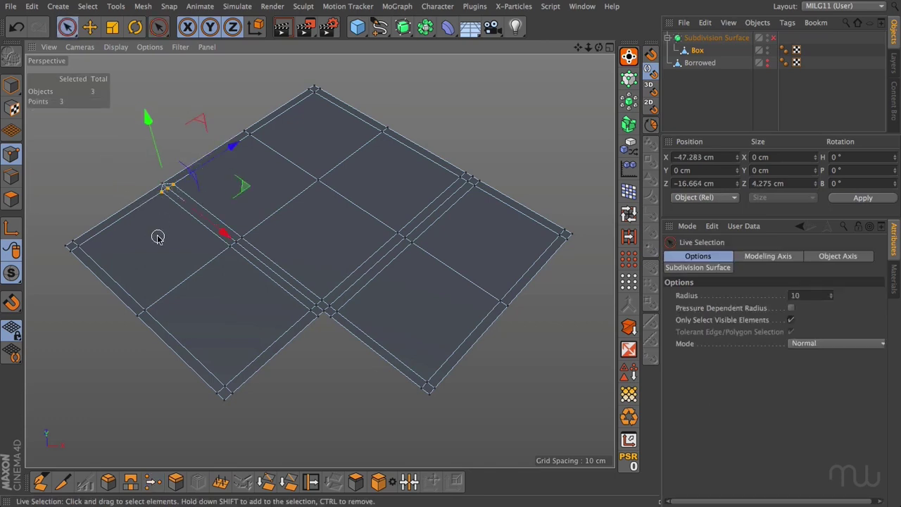
{"action": "key", "text": "space"}
{"action": "left_click", "coordinate": [157, 235]}
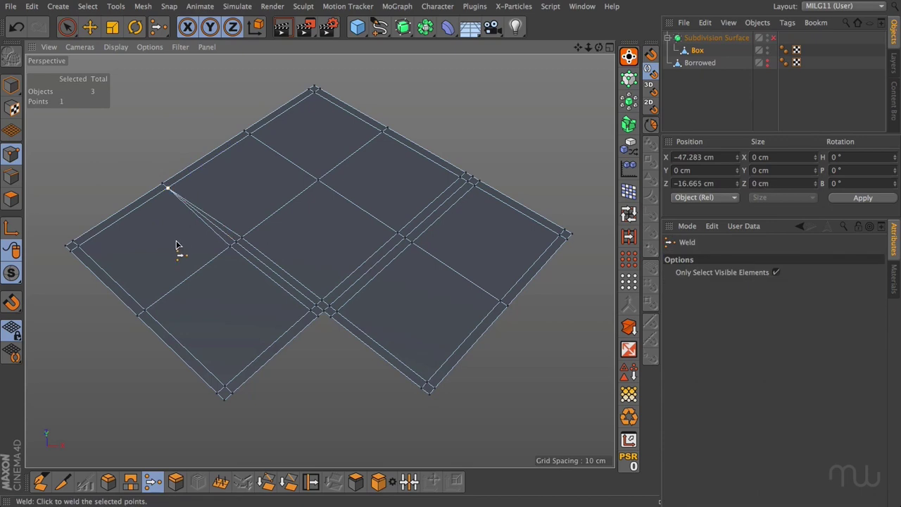
{"action": "key", "text": "space"}
{"action": "left_click", "coordinate": [235, 243], "text": "shift"}
{"action": "key", "text": "space"}
{"action": "left_click", "coordinate": [215, 279]}
{"action": "key", "text": "space"}
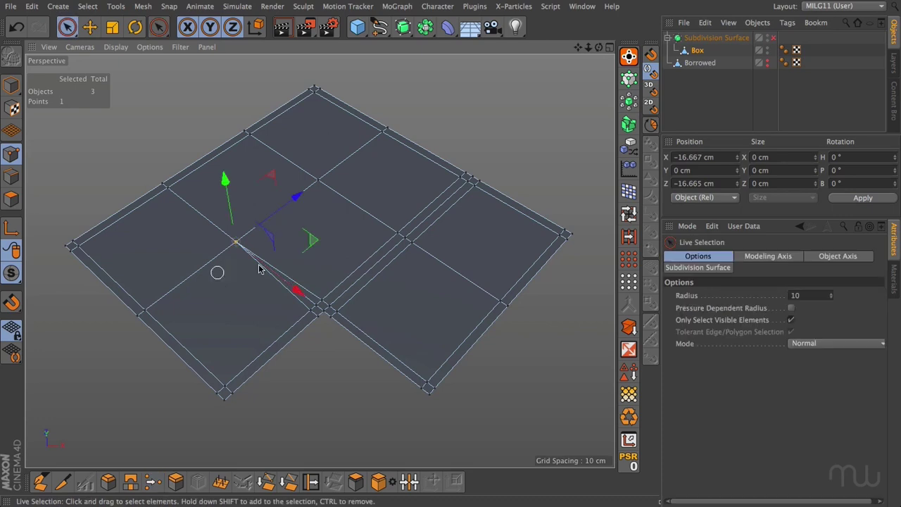
Weld each three-point cluster of the other tight loops at the upper-right border, just inside it, and at the next grid intersection
{"action": "left_click", "coordinate": [462, 172]}
{"action": "key", "text": "space"}
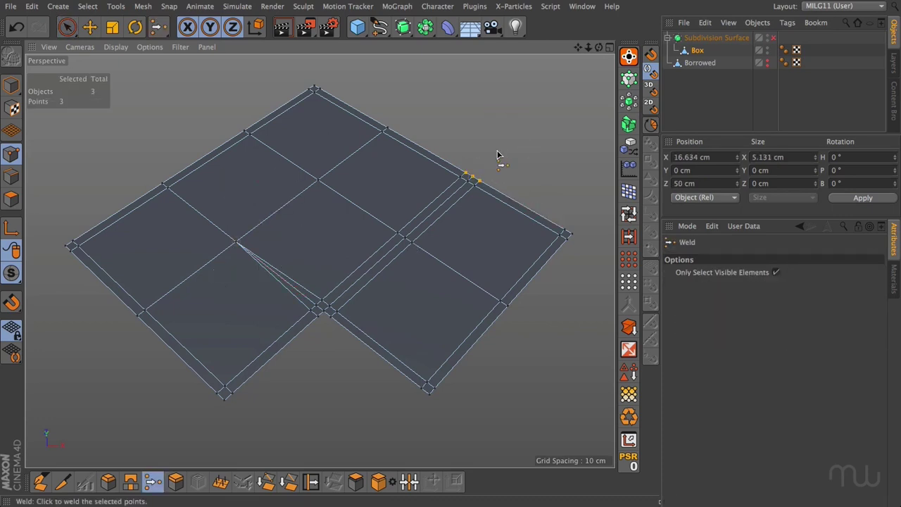
{"action": "left_click", "coordinate": [525, 156]}
{"action": "key", "text": "space"}
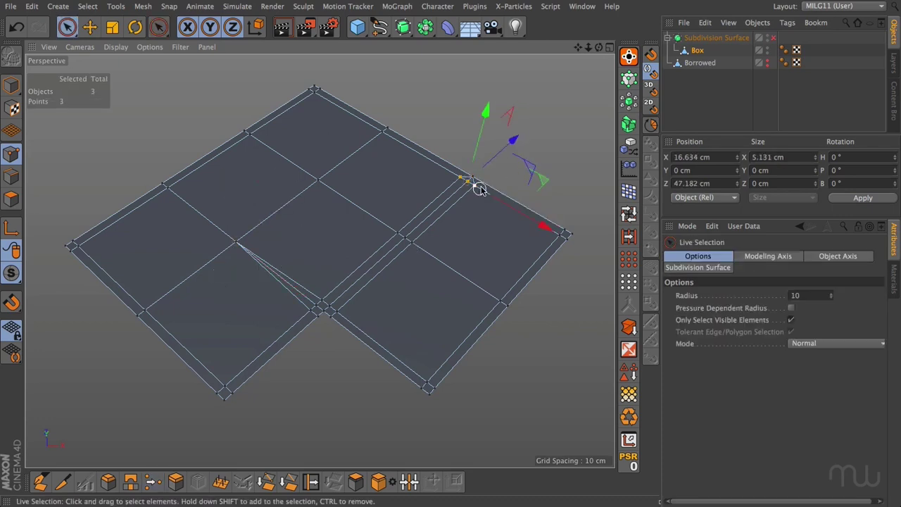
{"action": "key", "text": "space"}
{"action": "left_click", "coordinate": [475, 220]}
{"action": "key", "text": "space"}
{"action": "left_click", "coordinate": [391, 233]}
{"action": "key", "text": "space"}
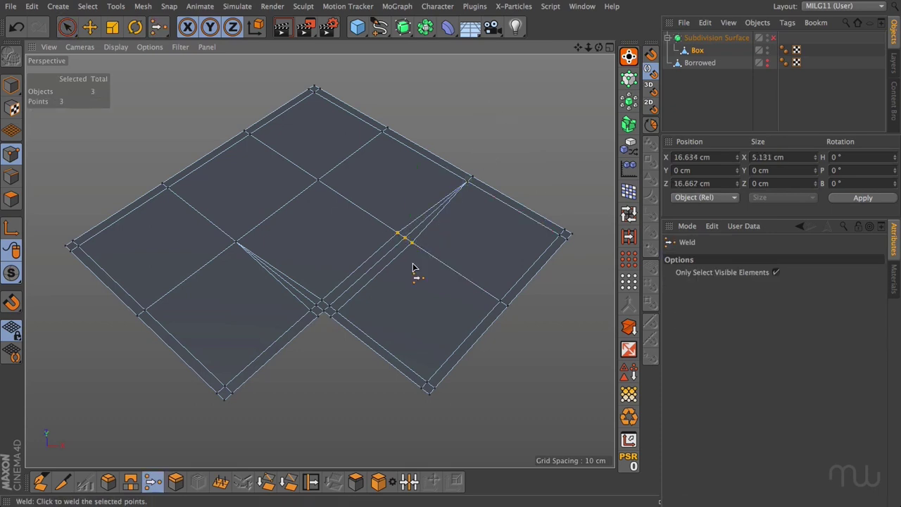
{"action": "left_click", "coordinate": [414, 268]}
{"action": "key", "text": "Return"}
Remove the two middle edges of the fans converging on the inner corner, keeping the surface closed
{"action": "key", "text": "e"}
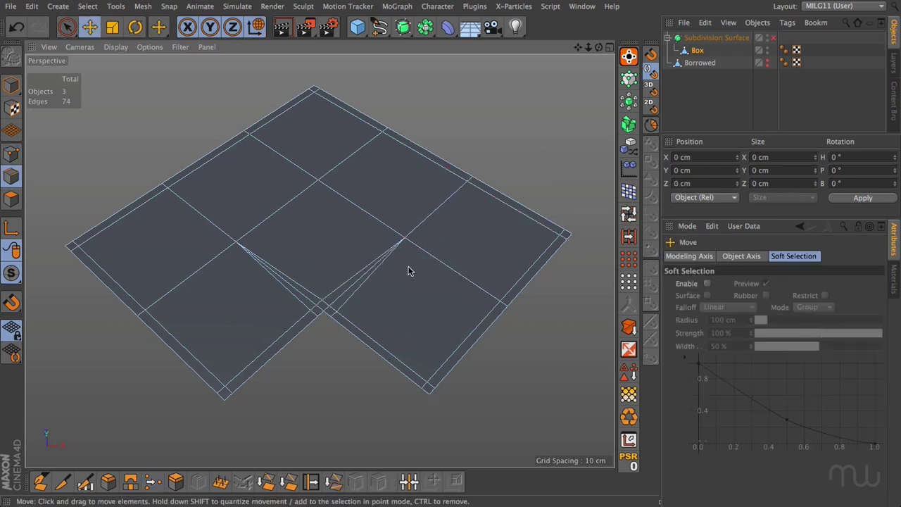
{"action": "left_click", "coordinate": [344, 291]}
{"action": "left_click", "coordinate": [308, 301], "text": "shift"}
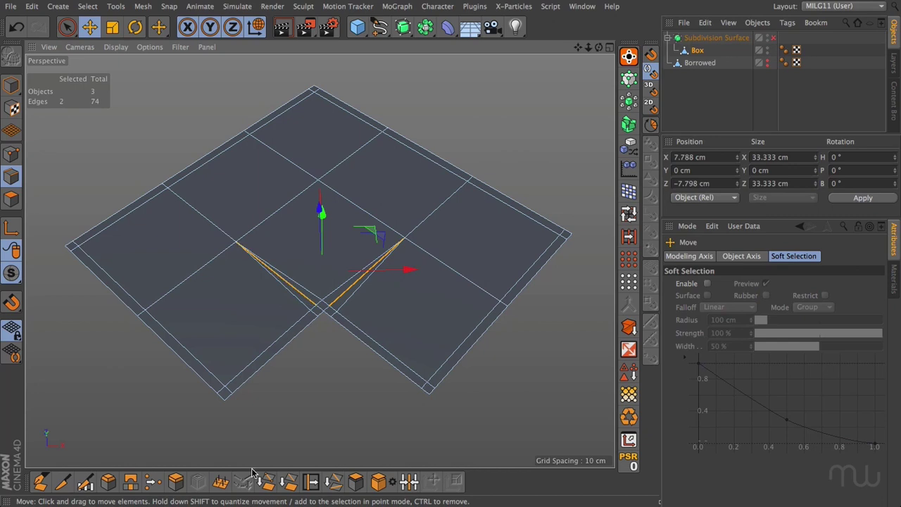
{"action": "left_click", "coordinate": [266, 481]}
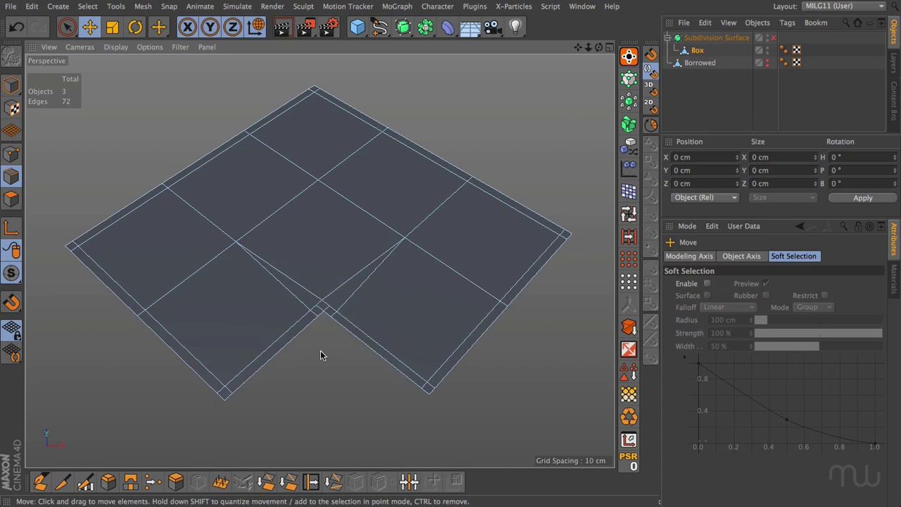
Turn the Subdivision Surface on to inspect the smoothed inner corner of Box without a selection, and reselect Box
{"action": "left_click", "coordinate": [772, 38]}
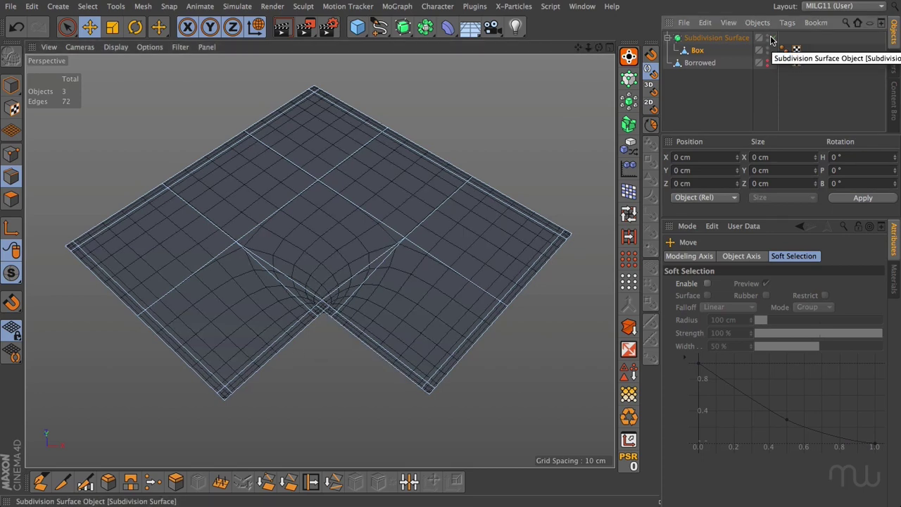
{"action": "left_click", "coordinate": [704, 99]}
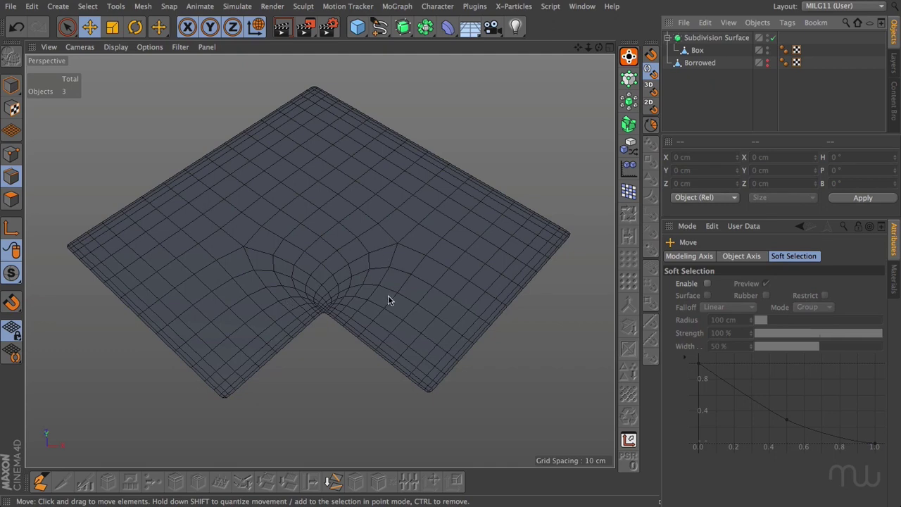
{"action": "left_click", "coordinate": [352, 301]}
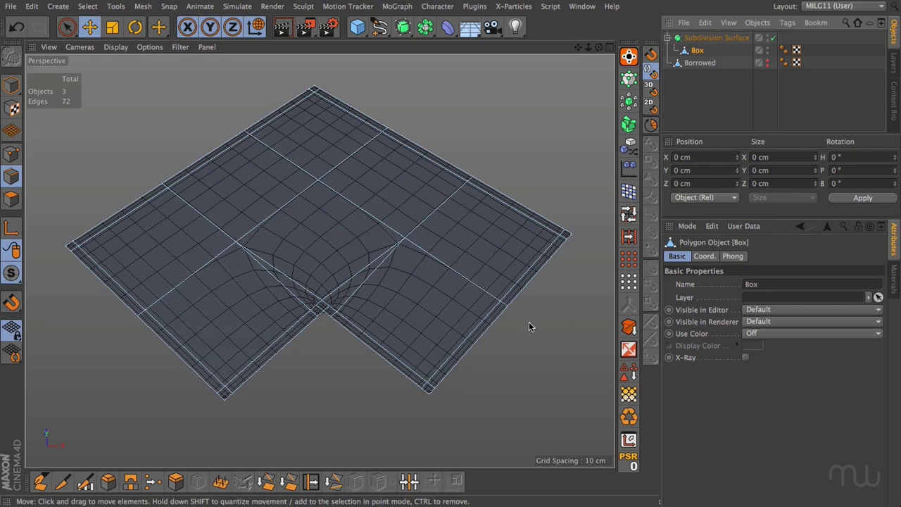
Hide Box, show and select Borrowed, and cut a support loop close to each of its four outer borders with the Knife
{"action": "left_click", "coordinate": [324, 340]}
{"action": "key", "text": "k"}
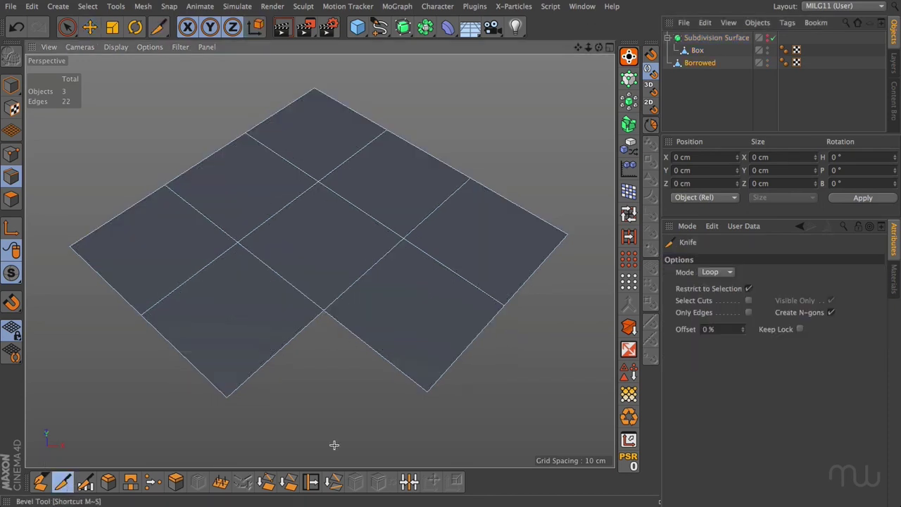
{"action": "left_click", "coordinate": [416, 389]}
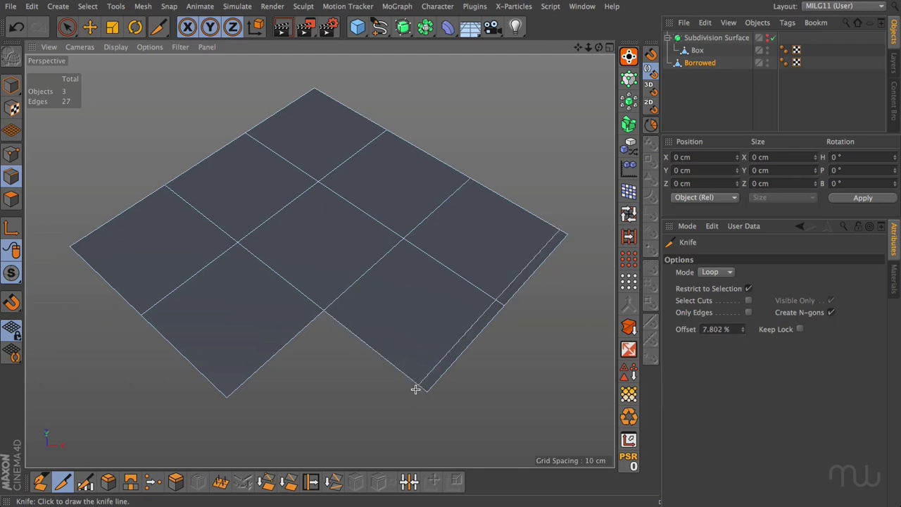
{"action": "left_click", "coordinate": [554, 242]}
{"action": "left_click", "coordinate": [73, 252]}
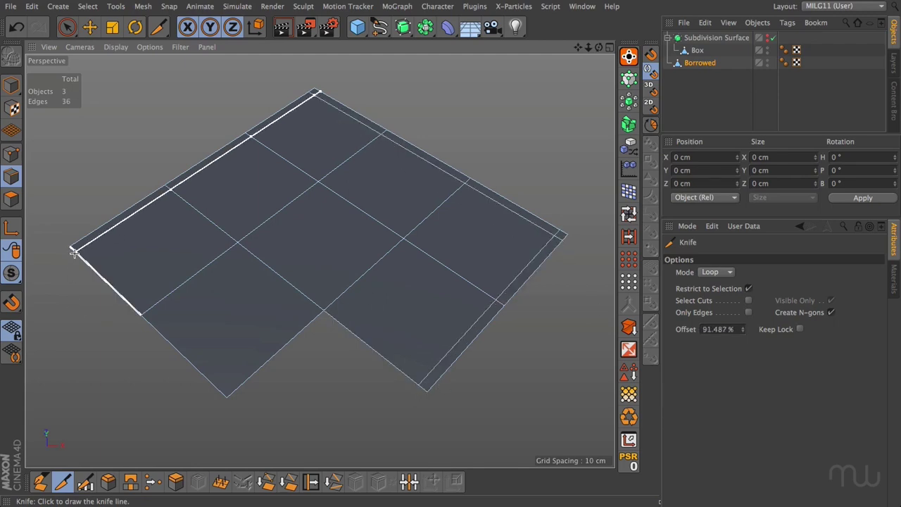
{"action": "left_click", "coordinate": [234, 392]}
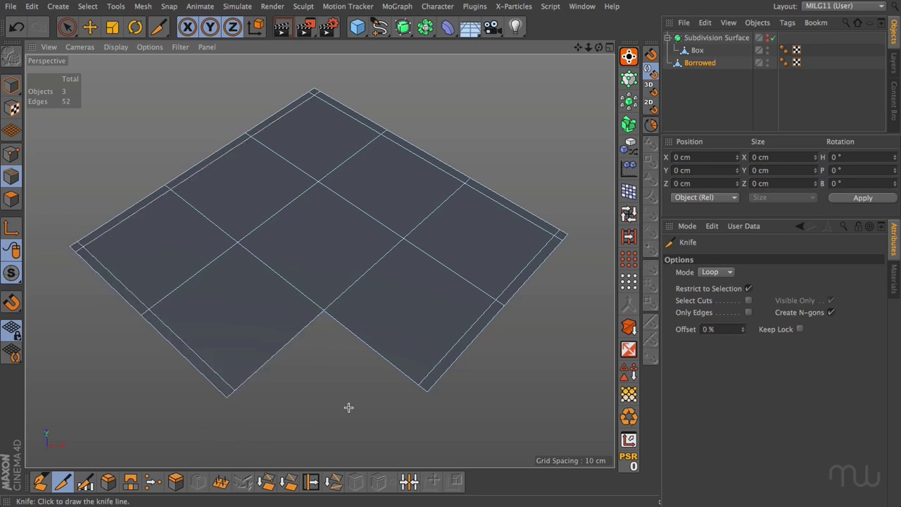
{"action": "left_click", "coordinate": [89, 27]}
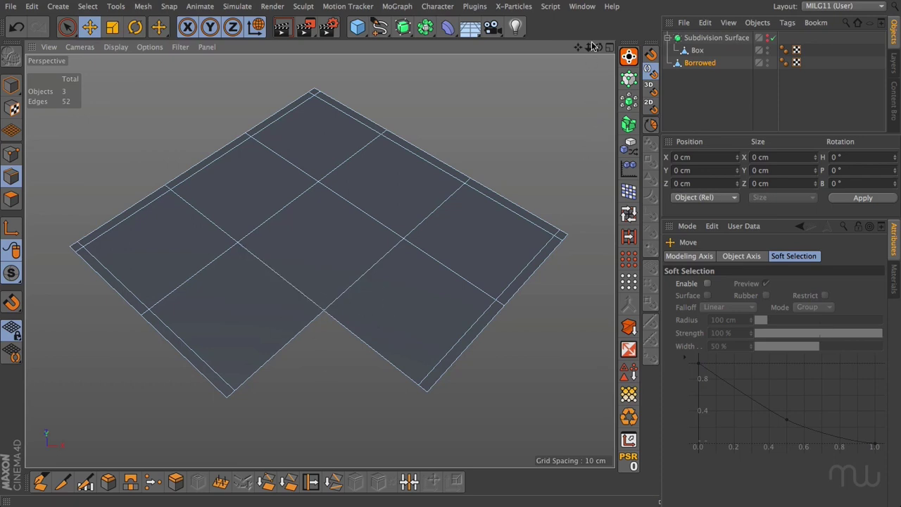
Set the Knife to Line mode for cutting the polygons around Borrowed's inner corner
{"action": "left_click_drag", "start_coordinate": [589, 46], "coordinate": [605, 51]}
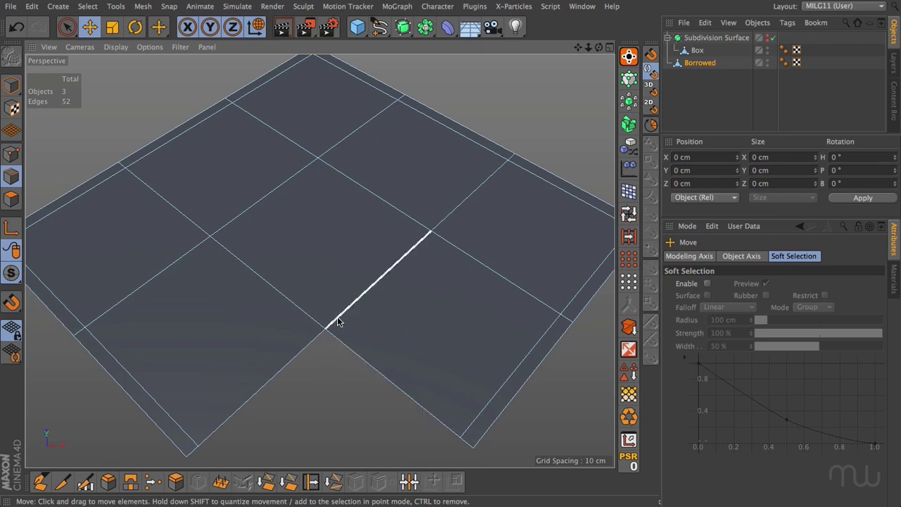
{"action": "key", "text": "Return"}
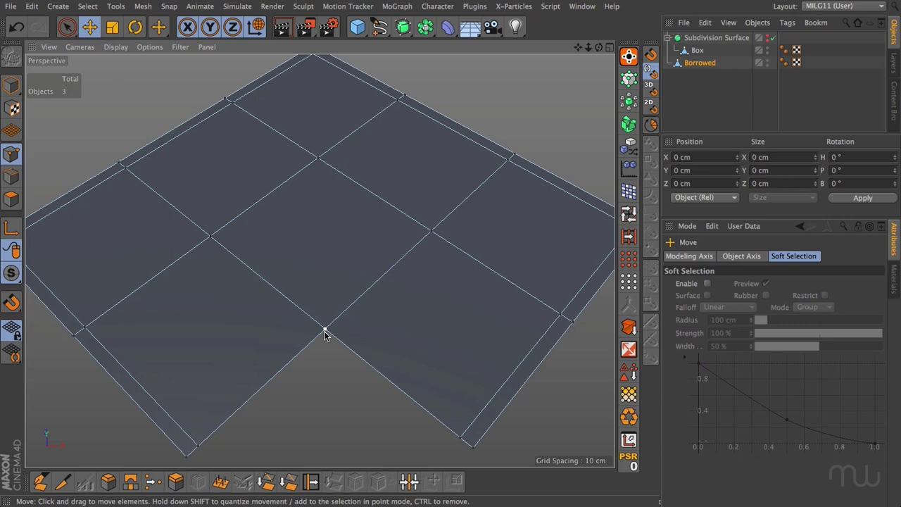
{"action": "left_click", "coordinate": [62, 481]}
{"action": "left_click", "coordinate": [711, 272]}
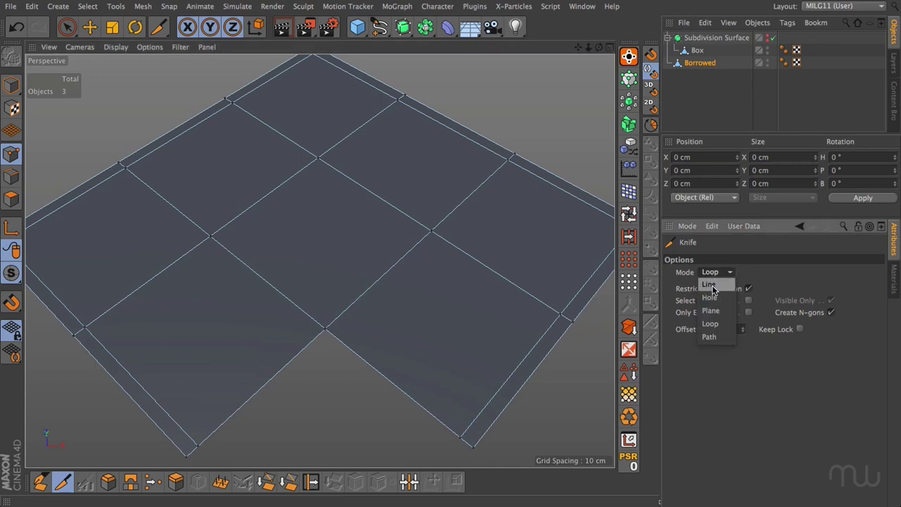
{"action": "left_click", "coordinate": [709, 284]}
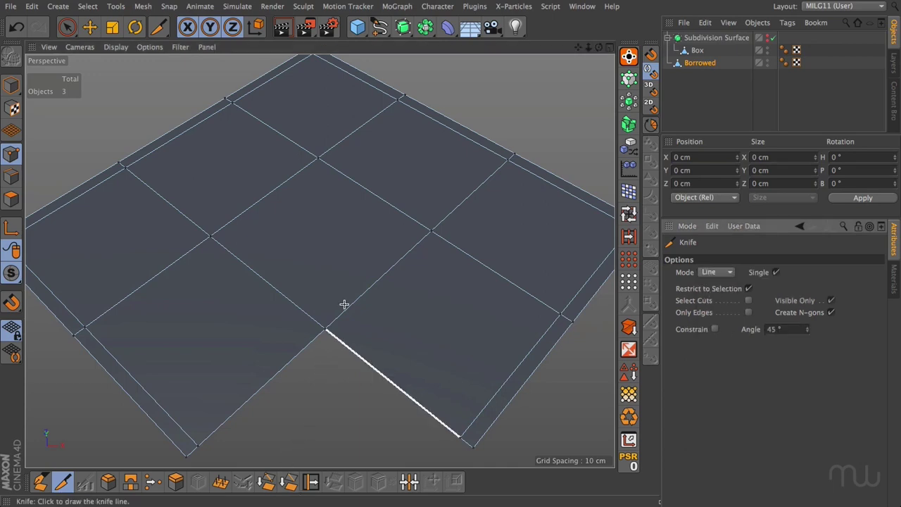
Try cutting from the central grid point to the inner corner and from both adjacent grid points to the notch borders beside the corner
{"action": "left_click_drag", "start_coordinate": [318, 164], "coordinate": [326, 329]}
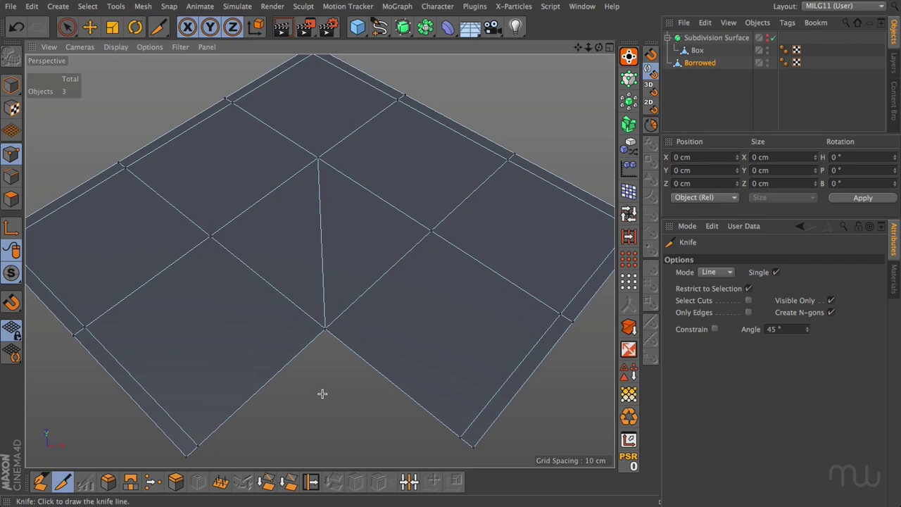
{"action": "key", "text": "Return"}
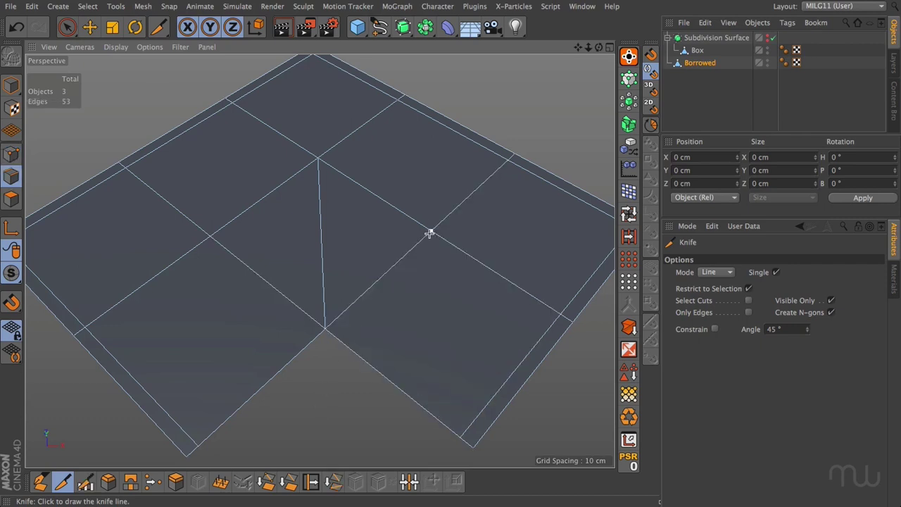
{"action": "mouse_move", "coordinate": [432, 233]}
{"action": "left_mouse_down"}
{"action": "mouse_move", "coordinate": [376, 310]}
{"action": "mouse_move", "coordinate": [331, 328]}
{"action": "mouse_move", "coordinate": [332, 338]}
{"action": "left_mouse_up"}
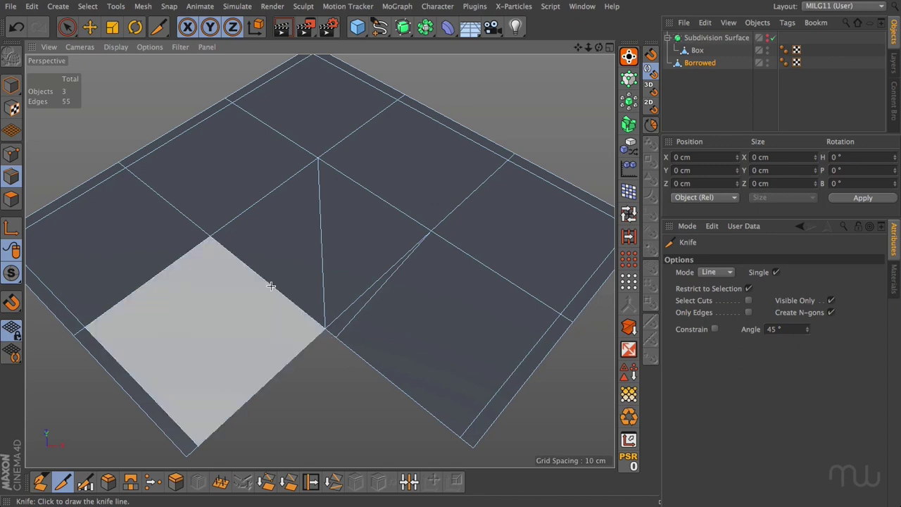
{"action": "left_click_drag", "start_coordinate": [211, 238], "coordinate": [314, 338]}
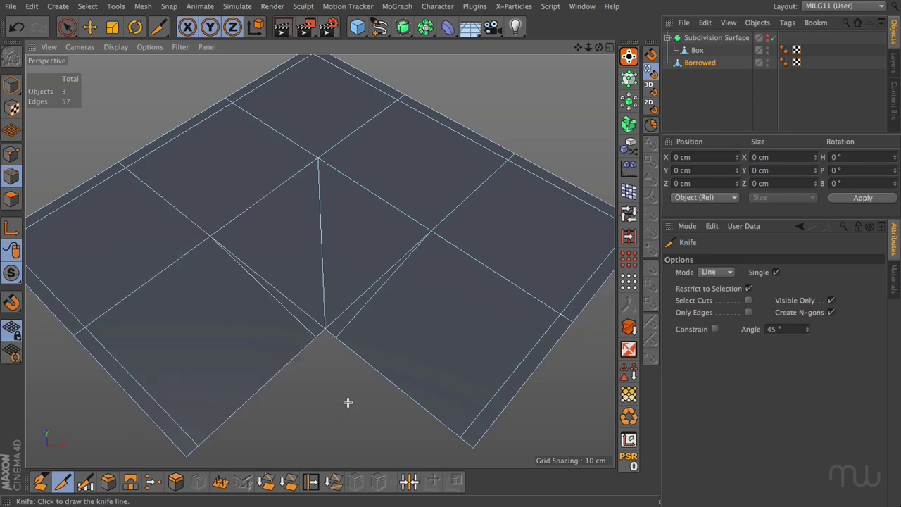
Try dissolving the two original grid edges that meet at the inner corner, and undo all the corner changes
{"action": "key", "text": "e"}
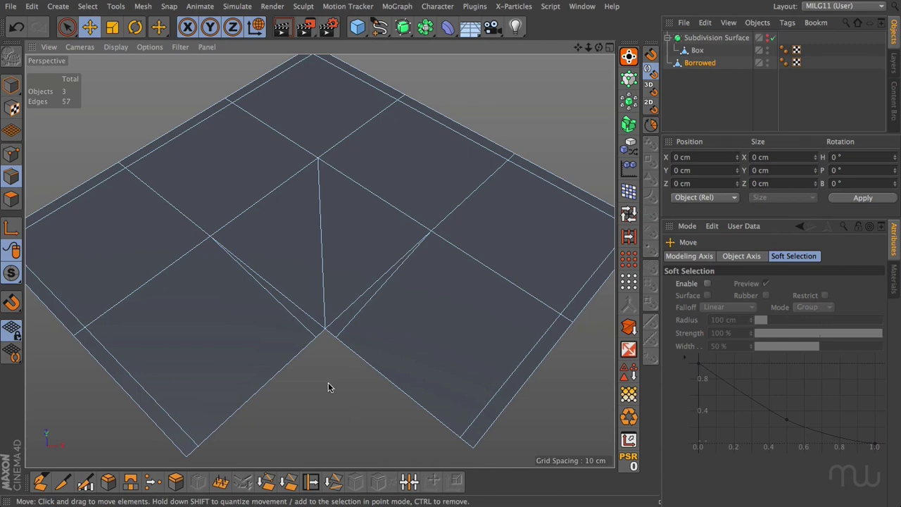
{"action": "left_click", "coordinate": [343, 310]}
{"action": "left_click", "coordinate": [306, 314], "text": "shift"}
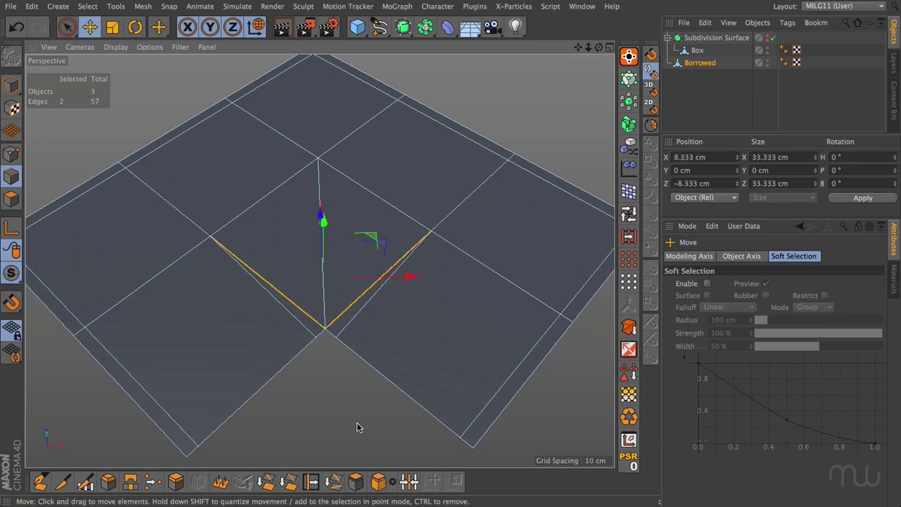
{"action": "left_click", "coordinate": [272, 481]}
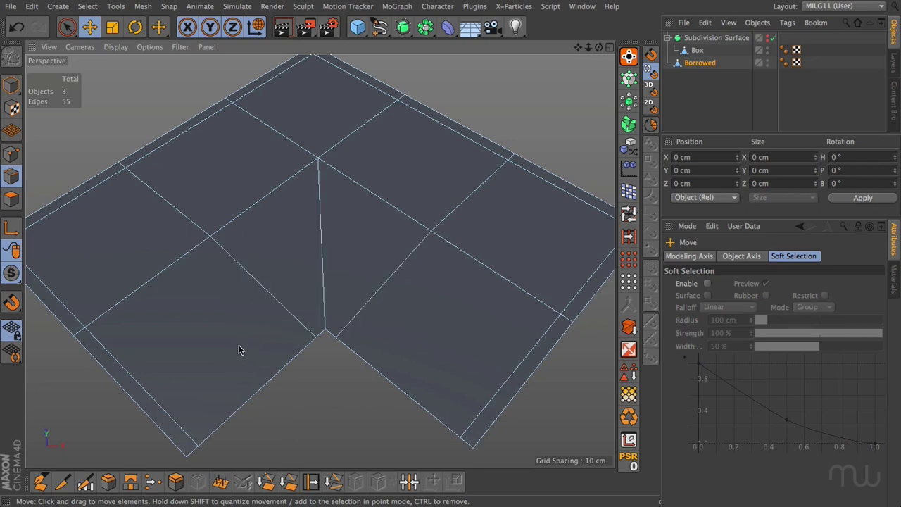
{"action": "key", "text": "ctrl+z"}
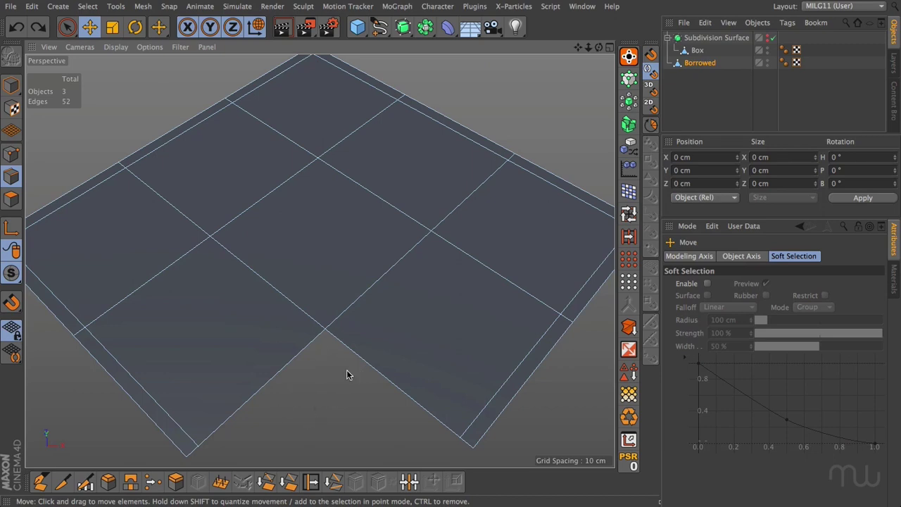
Select the three polygons surrounding the inner corner to examine their layout, and clear the selection
{"action": "left_click", "coordinate": [11, 199]}
{"action": "left_click", "coordinate": [237, 342]}
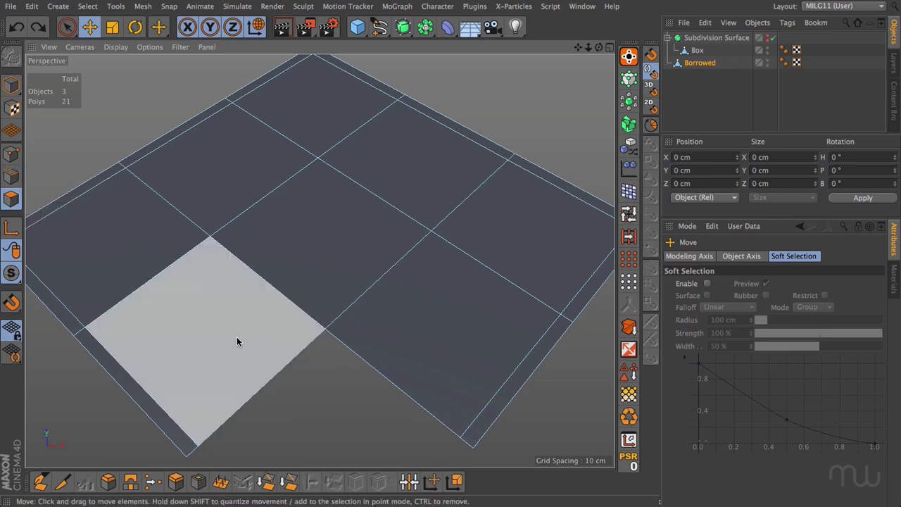
{"action": "left_click", "coordinate": [237, 337]}
{"action": "left_click", "coordinate": [324, 277], "text": "shift"}
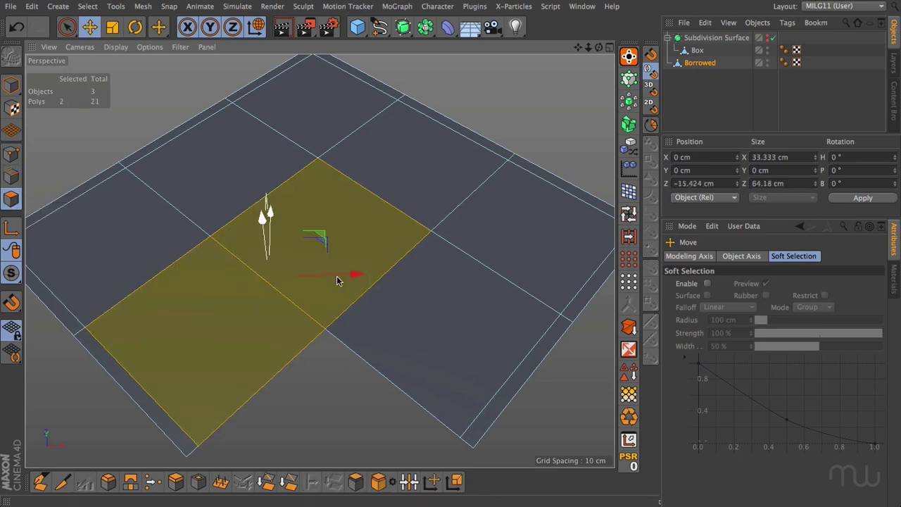
{"action": "left_click", "coordinate": [405, 321], "text": "shift"}
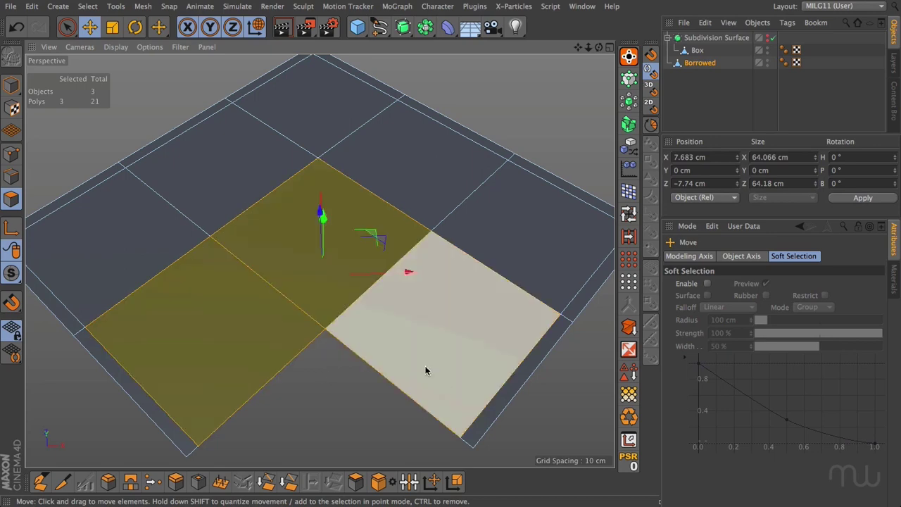
{"action": "left_click", "coordinate": [308, 408]}
Cut a line from the central grid point to the inner corner, and from each adjacent grid point to the notch border beside it
{"action": "left_click", "coordinate": [62, 482]}
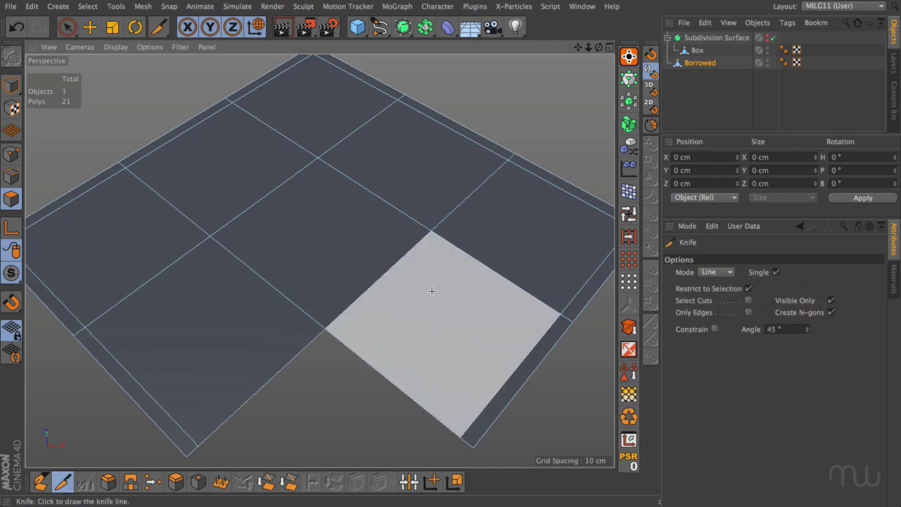
{"action": "mouse_move", "coordinate": [319, 159]}
{"action": "left_mouse_down"}
{"action": "mouse_move", "coordinate": [321, 328]}
{"action": "mouse_move", "coordinate": [429, 232]}
{"action": "mouse_move", "coordinate": [332, 337]}
{"action": "left_mouse_up"}
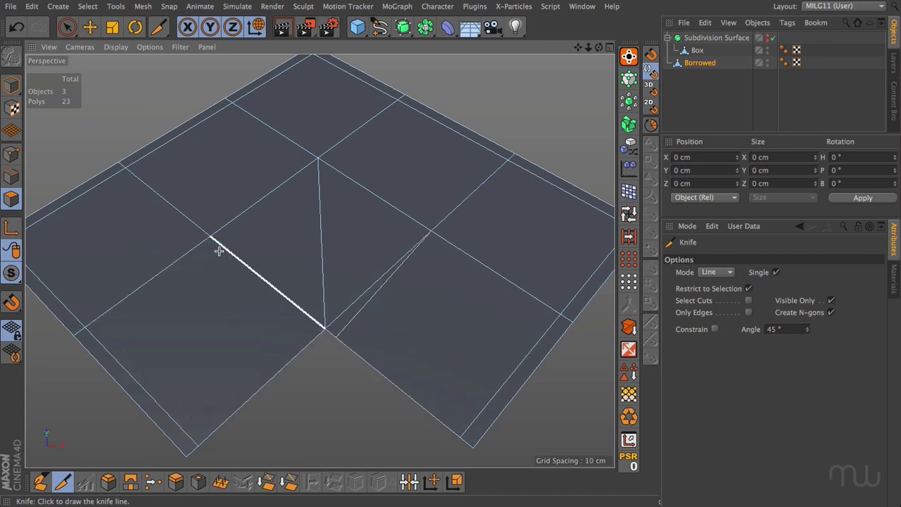
{"action": "left_click_drag", "start_coordinate": [213, 238], "coordinate": [322, 334]}
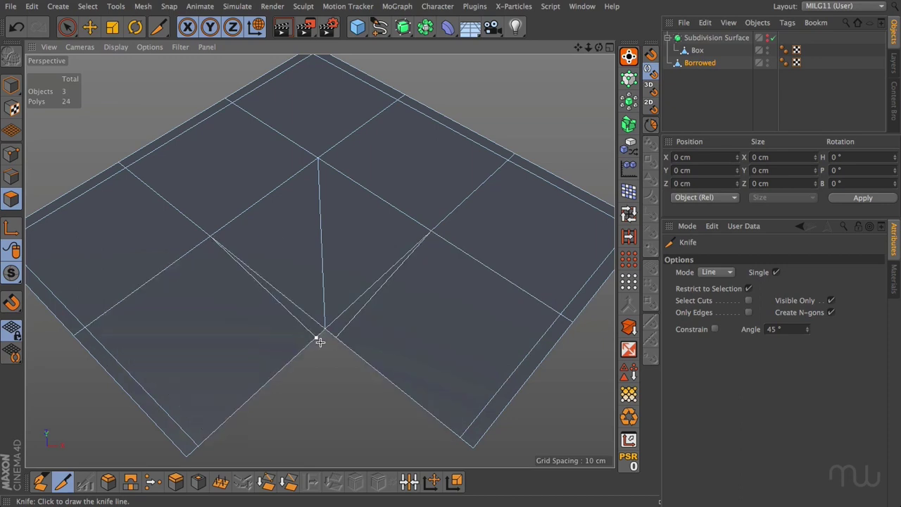
{"action": "key", "text": "Return"}
Dissolve the two original grid edges converging on the inner corner, leaving the new cuts beside it
{"action": "key", "text": "e"}
{"action": "left_click", "coordinate": [343, 305]}
{"action": "left_click", "coordinate": [317, 328], "text": "shift"}
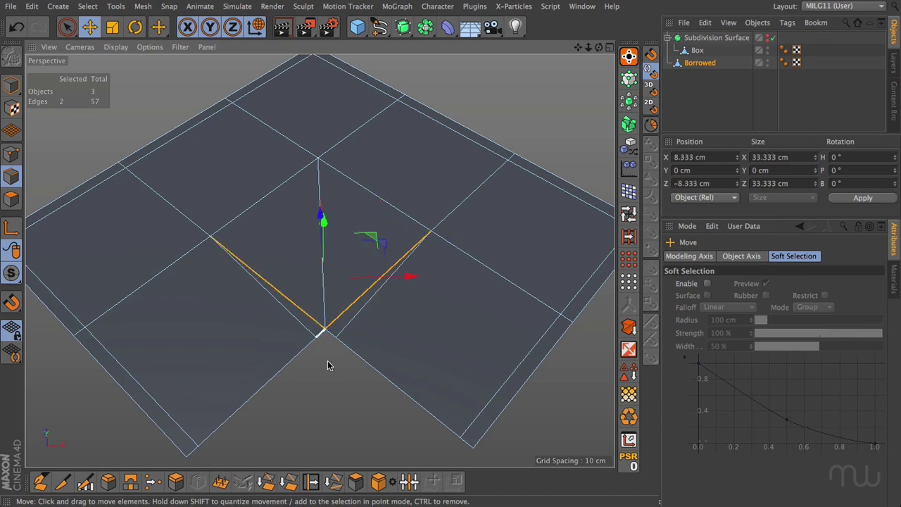
{"action": "key", "text": "Delete"}
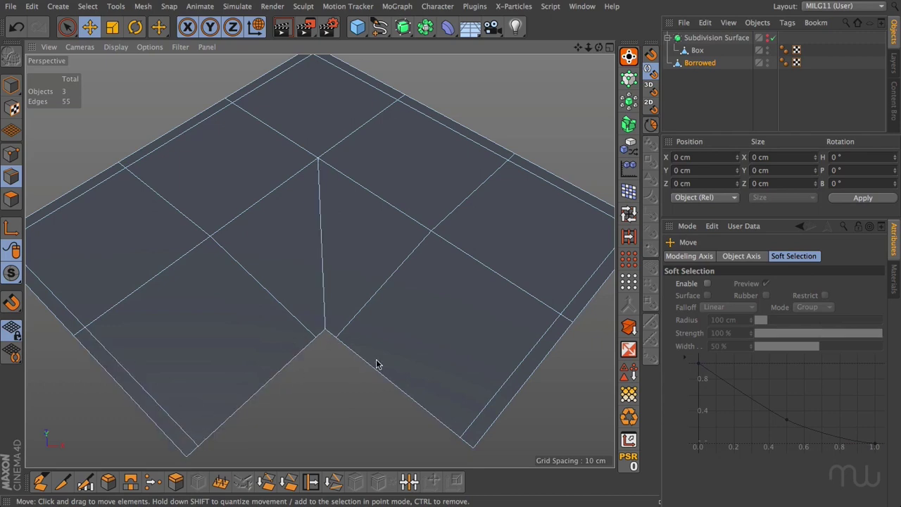
Try a Knife loop cut running just inside both notch borders, and undo it
{"action": "left_click", "coordinate": [62, 481]}
{"action": "left_click", "coordinate": [719, 274]}
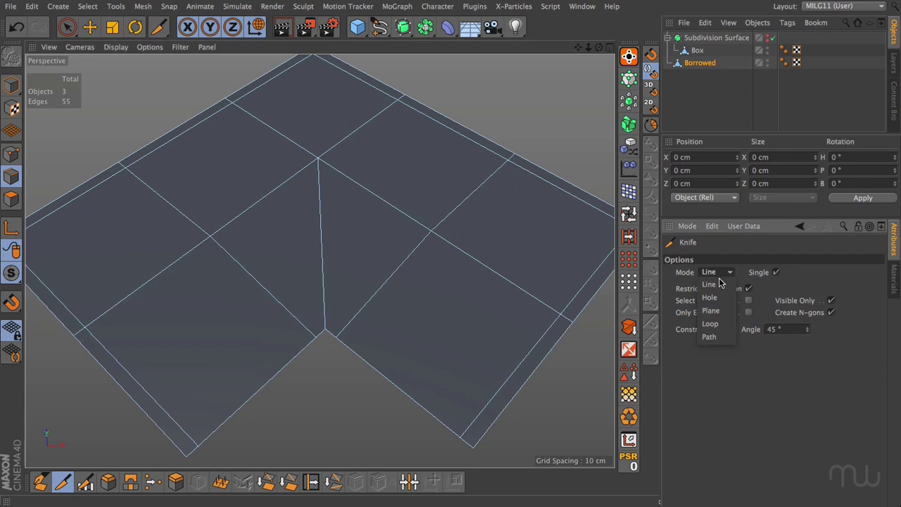
{"action": "left_click", "coordinate": [710, 323]}
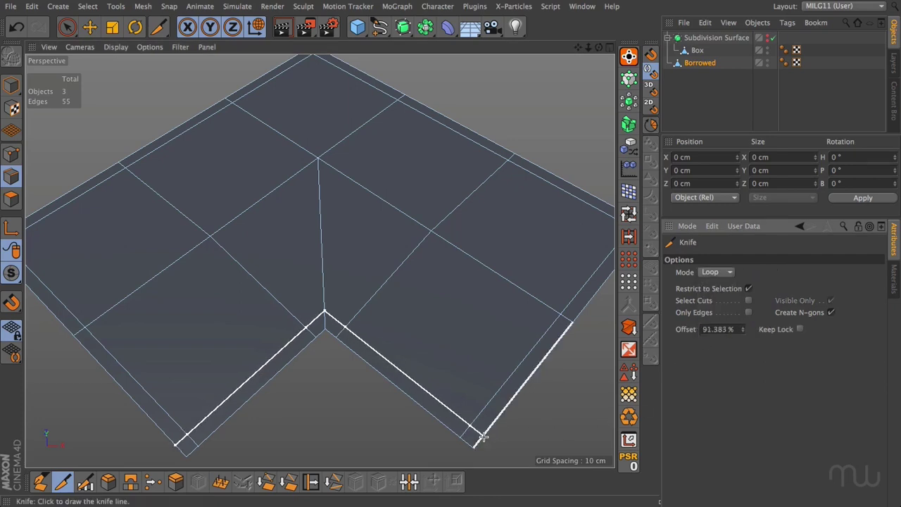
{"action": "left_click", "coordinate": [483, 437]}
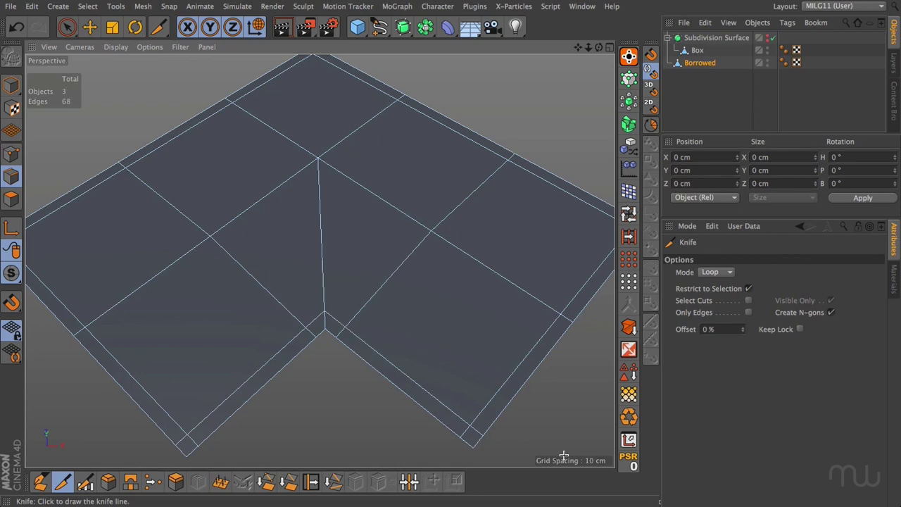
{"action": "key", "text": "ctrl+z"}
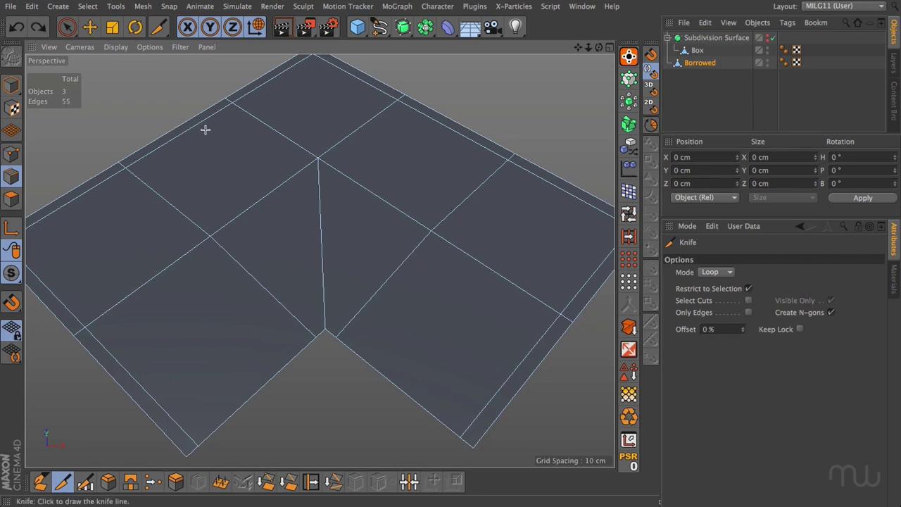
Select the edges along both notch borders and clone them inward with Edge Slide at an offset of -2.8 cm
{"action": "left_click", "coordinate": [89, 27]}
{"action": "left_click", "coordinate": [10, 178]}
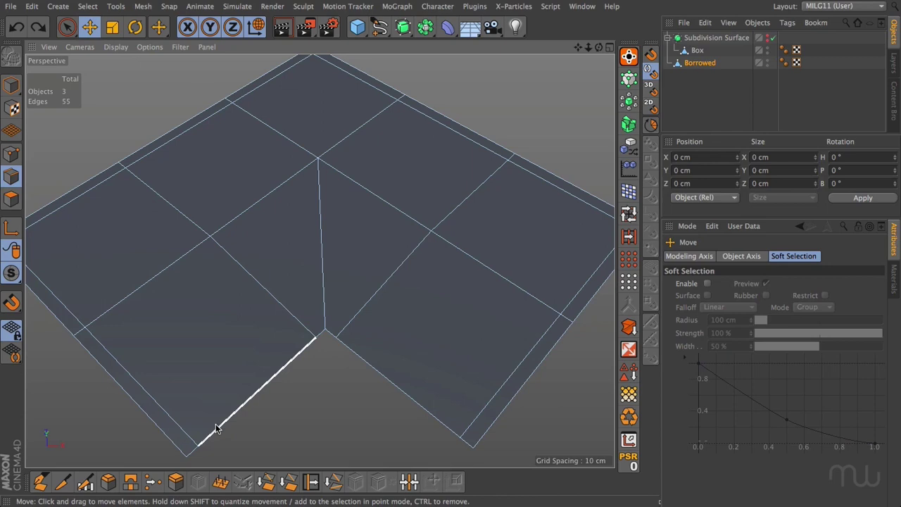
{"action": "double_click", "coordinate": [250, 399]}
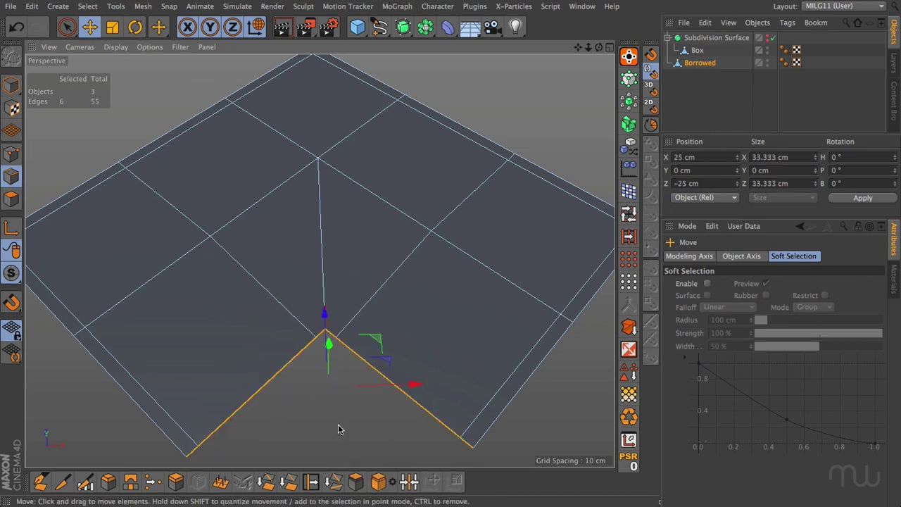
{"action": "left_click", "coordinate": [311, 481]}
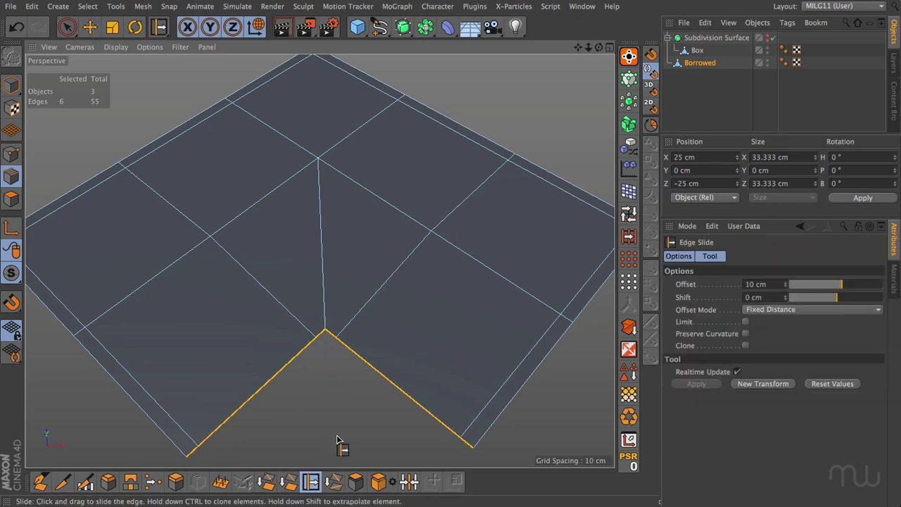
{"action": "mouse_move", "coordinate": [340, 423]}
{"action": "left_mouse_down", "text": "ctrl"}
{"action": "mouse_move", "coordinate": [340, 414]}
{"action": "mouse_move", "coordinate": [340, 422]}
{"action": "left_mouse_up", "text": "ctrl"}
{"action": "left_click", "coordinate": [340, 422]}
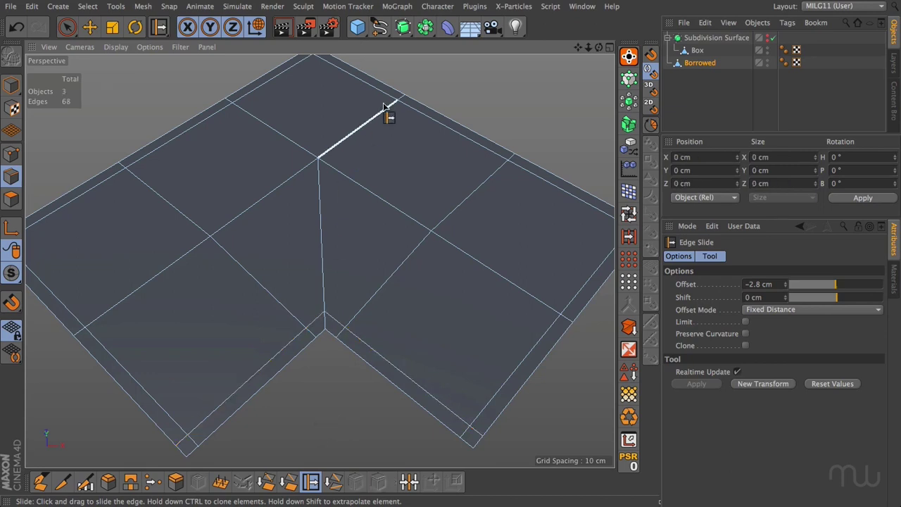
Put Borrowed under a new Subdivision Surface to inspect its smoothed inner corner, and reselect Borrowed
{"action": "left_click", "coordinate": [402, 27]}
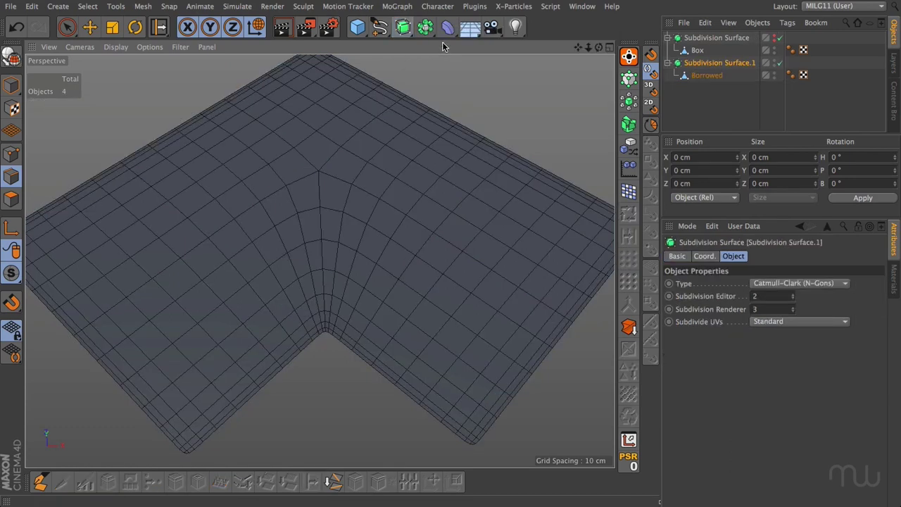
{"action": "left_click", "coordinate": [266, 403]}
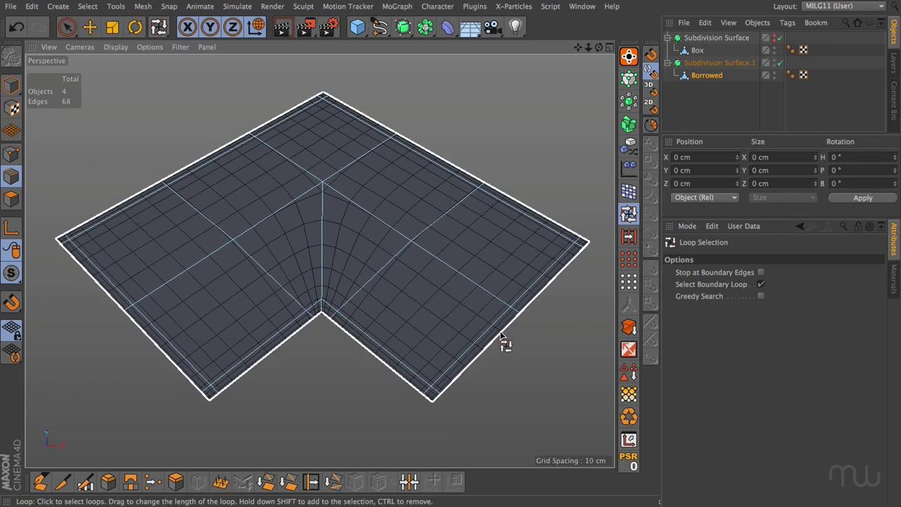
Select the outer boundary edge loop of Borrowed, extrude it straight down to form side walls, and clear the selection
{"action": "left_click", "coordinate": [500, 331]}
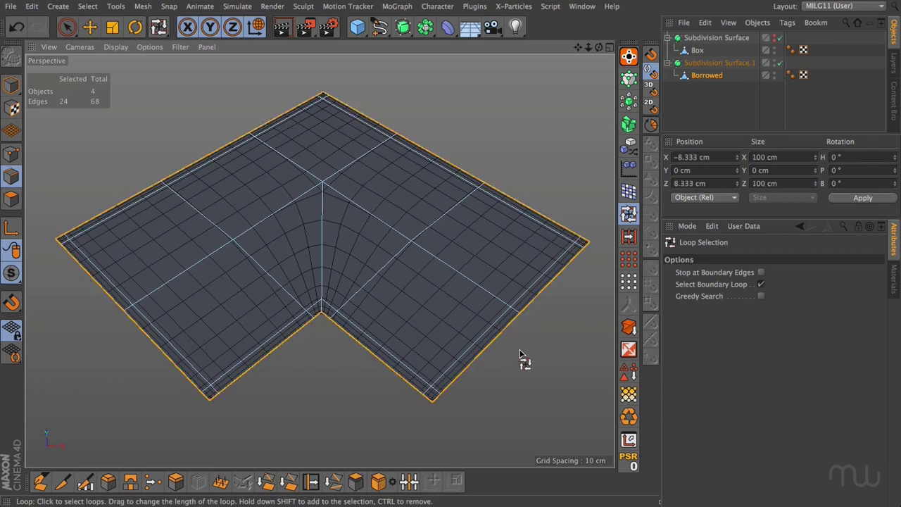
{"action": "key", "text": "e"}
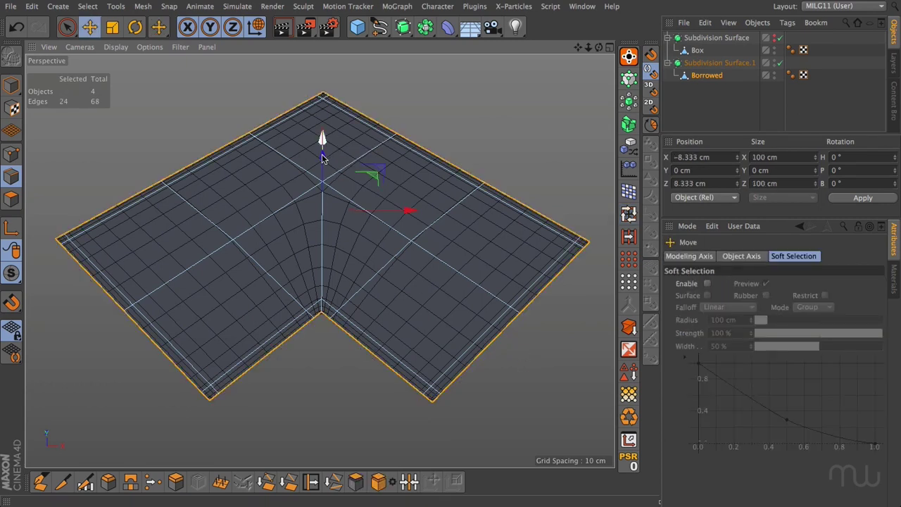
{"action": "left_click_drag", "start_coordinate": [599, 47], "coordinate": [576, 66]}
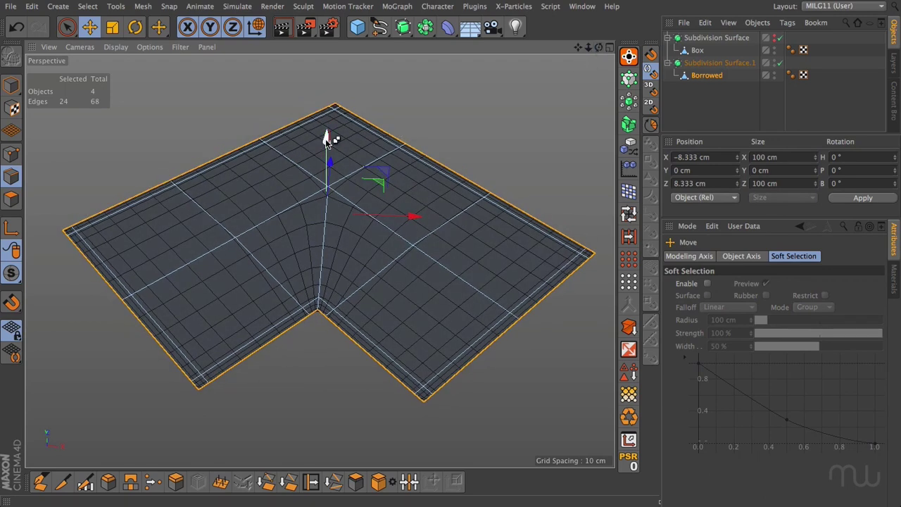
{"action": "left_click_drag", "start_coordinate": [326, 137], "coordinate": [326, 203], "text": "ctrl"}
{"action": "left_click", "coordinate": [371, 398]}
Compare the inner corners of Borrowed and Box with and without smoothing, and re-enable Subdivision Surface.1 for Borrowed
{"action": "left_click_drag", "start_coordinate": [599, 47], "coordinate": [451, 130]}
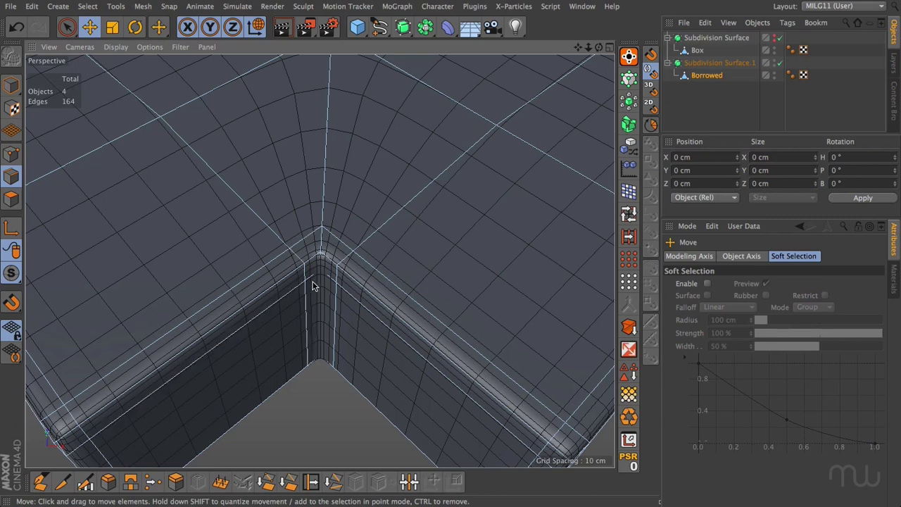
{"action": "key", "text": "h"}
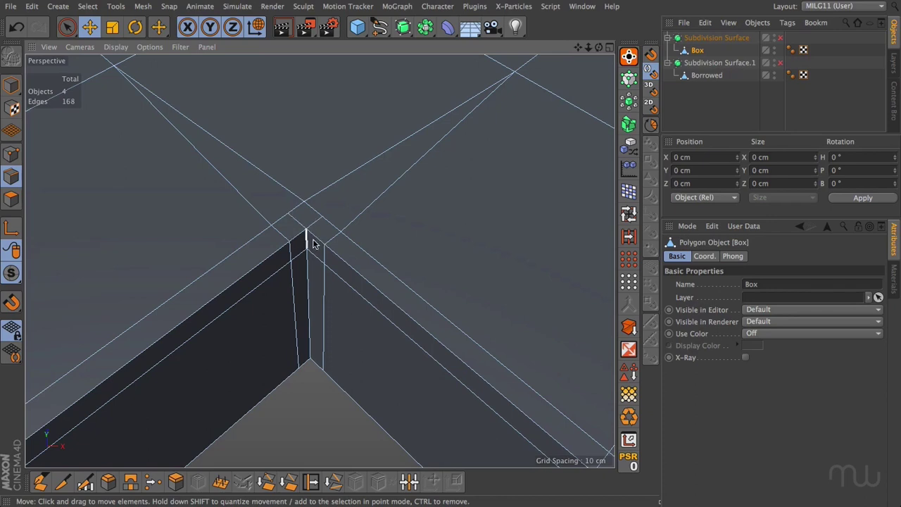
{"action": "left_click", "coordinate": [707, 75]}
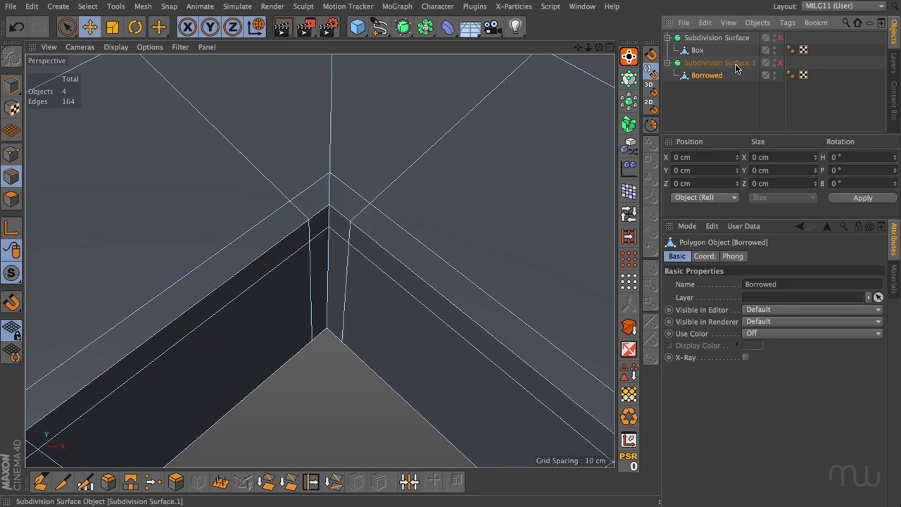
{"action": "left_click", "coordinate": [780, 63]}
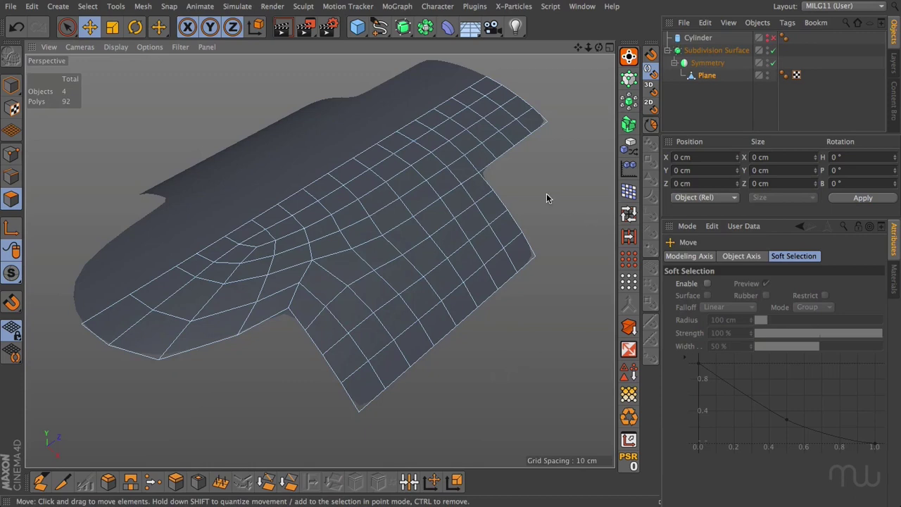
{"action": "mouse_move", "coordinate": [471, 168]}
{"action": "left_mouse_down"}
{"action": "mouse_move", "coordinate": [463, 176]}
{"action": "mouse_move", "coordinate": [483, 196]}
{"action": "mouse_move", "coordinate": [477, 164]}
{"action": "left_mouse_up"}
{"action": "mouse_move", "coordinate": [466, 165]}
{"action": "left_mouse_down"}
{"action": "mouse_move", "coordinate": [483, 192]}
{"action": "mouse_move", "coordinate": [466, 171]}
{"action": "mouse_move", "coordinate": [481, 162]}
{"action": "left_mouse_up"}
{"action": "left_click", "coordinate": [497, 173]}
Try to raise the polygon rows along the Plane's symmetry line using Live Selection, undo the move, and clear the selection
{"action": "left_click", "coordinate": [67, 27]}
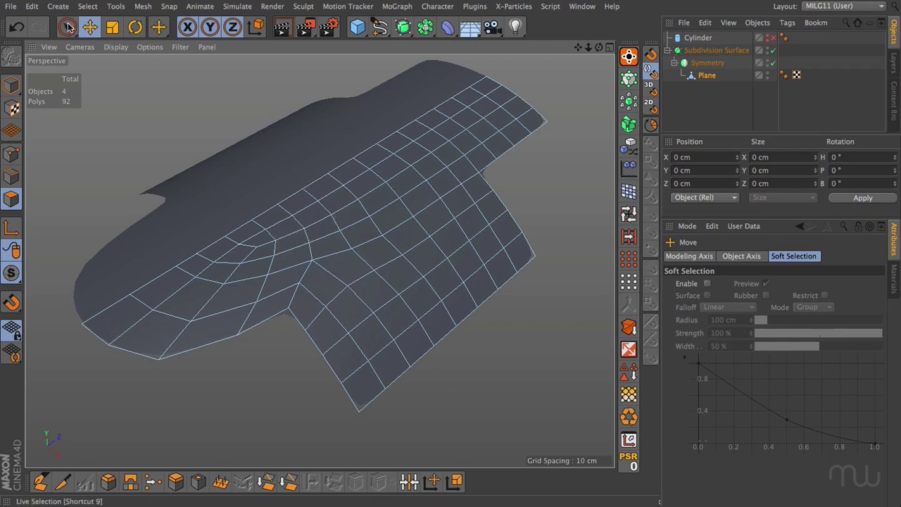
{"action": "mouse_move", "coordinate": [243, 236]}
{"action": "left_mouse_down"}
{"action": "mouse_move", "coordinate": [488, 95]}
{"action": "mouse_move", "coordinate": [436, 115]}
{"action": "left_mouse_up"}
{"action": "left_click_drag", "start_coordinate": [396, 74], "coordinate": [394, 59]}
{"action": "key", "text": "ctrl+z"}
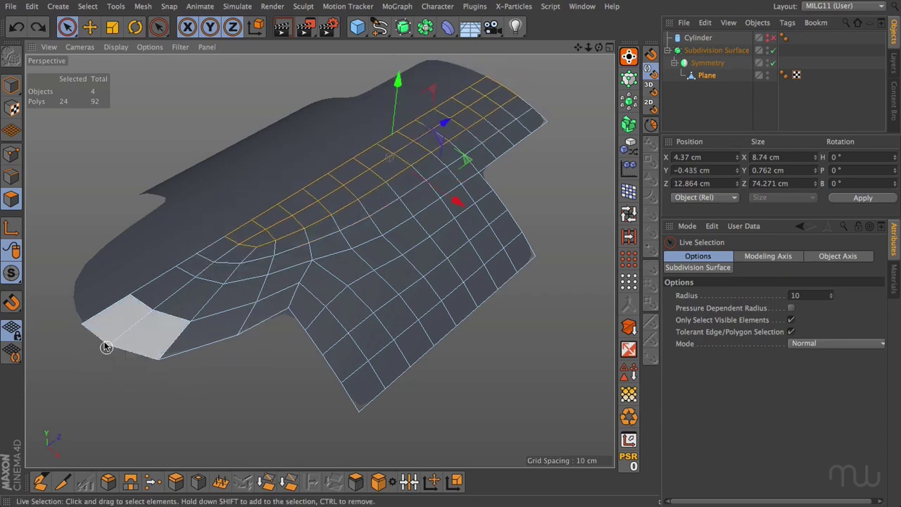
{"action": "left_click", "coordinate": [91, 367]}
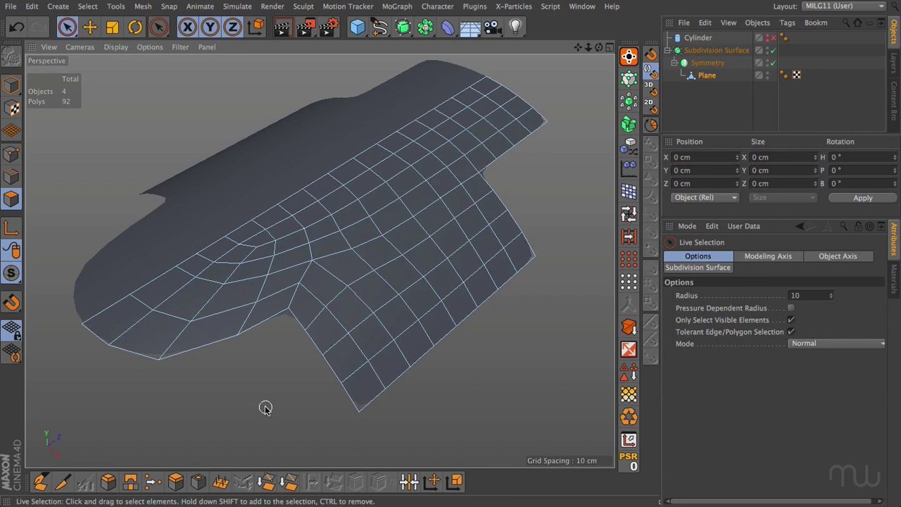
Try to slide the border points on both sides of the Plane's inner corner toward it, at about 79.7% and 86.3%
{"action": "scroll", "coordinate": [310, 381], "scroll_direction": "up", "scroll_amount": 5}
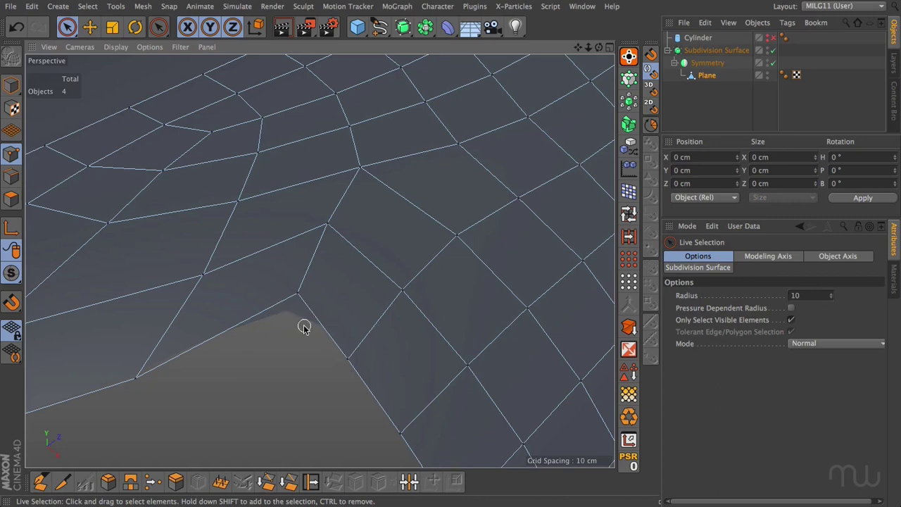
{"action": "scroll", "coordinate": [289, 334], "scroll_direction": "down", "scroll_amount": 2}
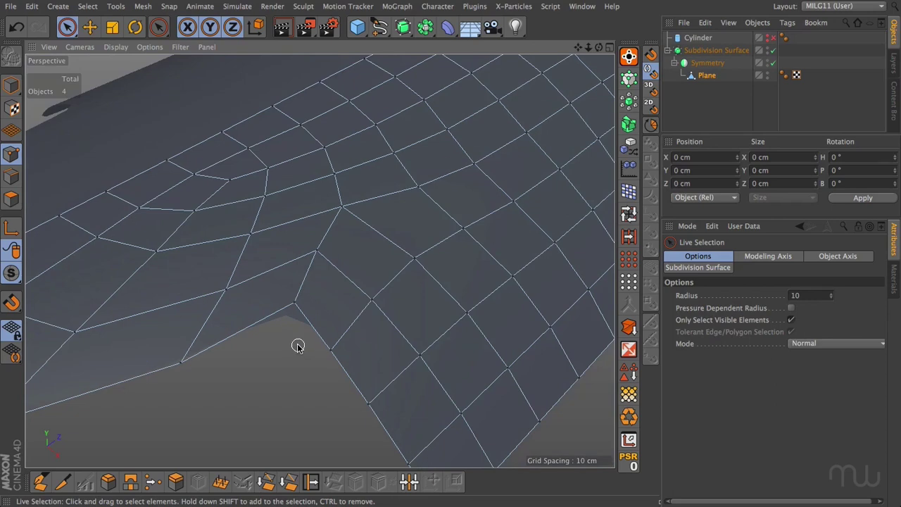
{"action": "left_click_drag", "start_coordinate": [297, 346], "coordinate": [325, 299], "text": "alt"}
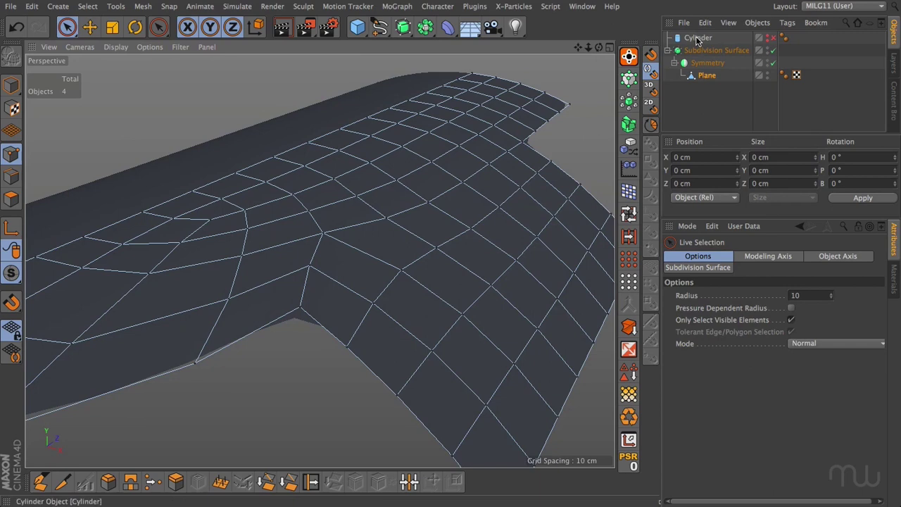
{"action": "left_click_drag", "start_coordinate": [297, 346], "coordinate": [387, 341], "text": "alt"}
{"action": "key", "text": "m"}
{"action": "key", "text": "o"}
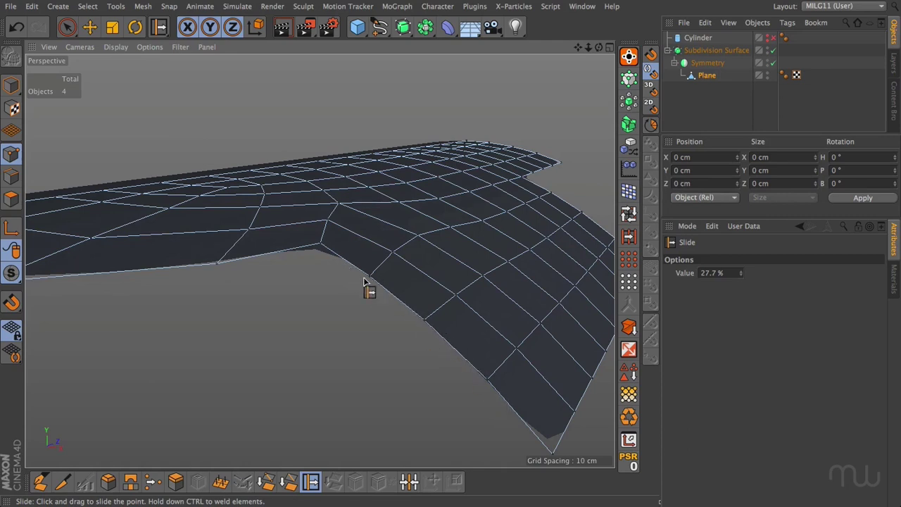
{"action": "left_click_drag", "start_coordinate": [367, 284], "coordinate": [329, 262]}
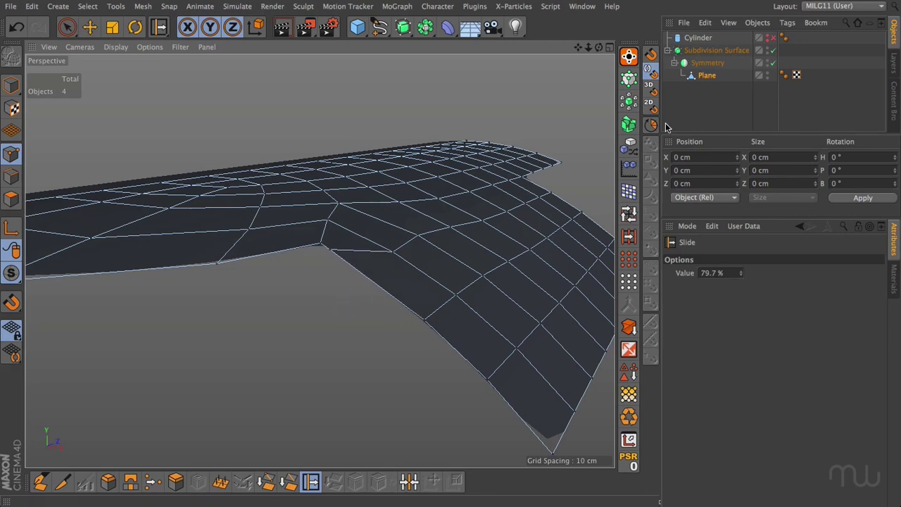
{"action": "left_click", "coordinate": [342, 295]}
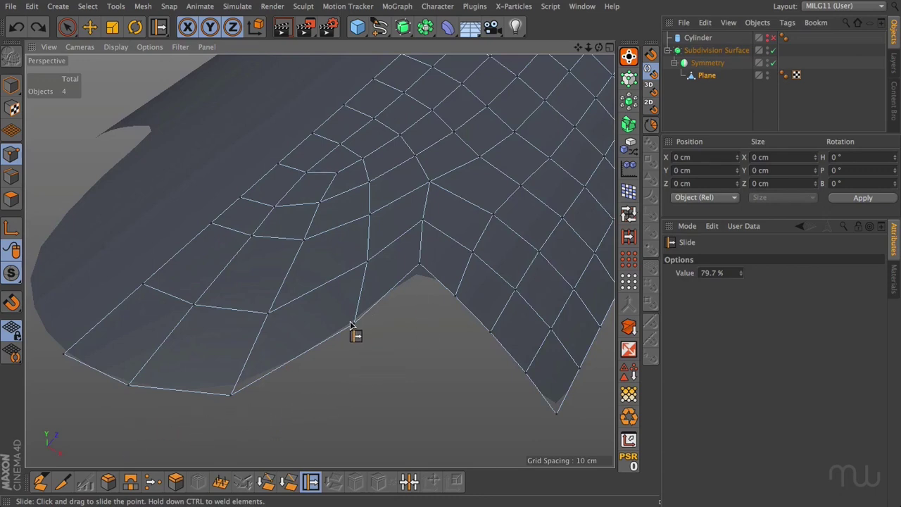
{"action": "mouse_move", "coordinate": [353, 327]}
{"action": "left_mouse_down"}
{"action": "mouse_move", "coordinate": [413, 275]}
{"action": "mouse_move", "coordinate": [366, 331]}
{"action": "left_mouse_up"}
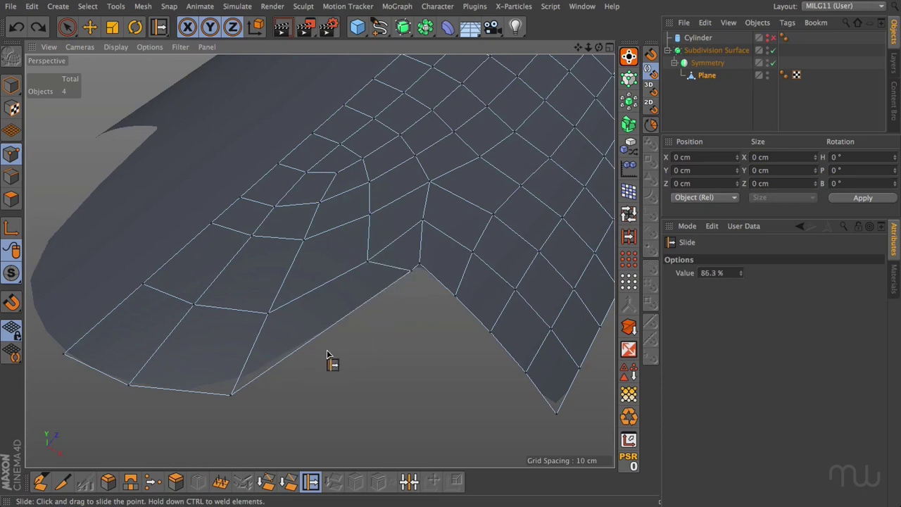
Try Knife cuts along both sides of the edge rising from the Plane's inner corner, and inspect the smoothed corner
{"action": "scroll", "coordinate": [324, 374], "scroll_direction": "up", "scroll_amount": 5}
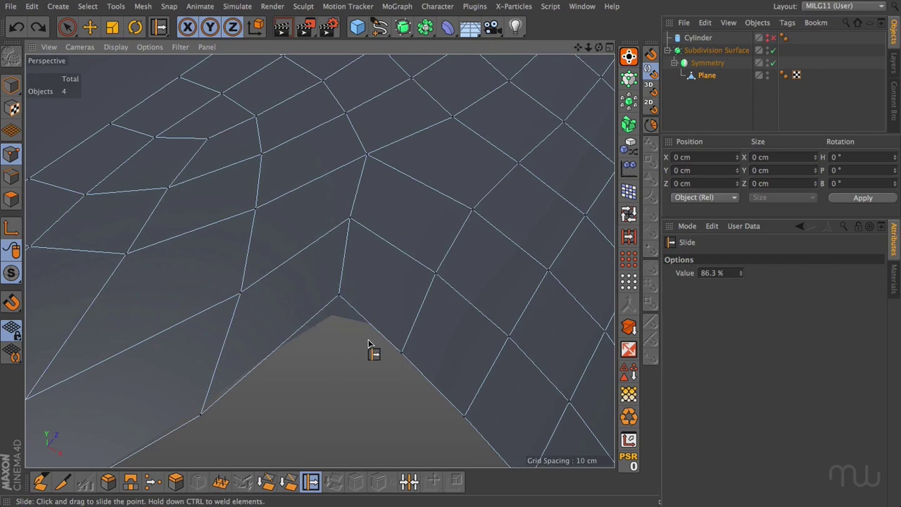
{"action": "left_click", "coordinate": [62, 481]}
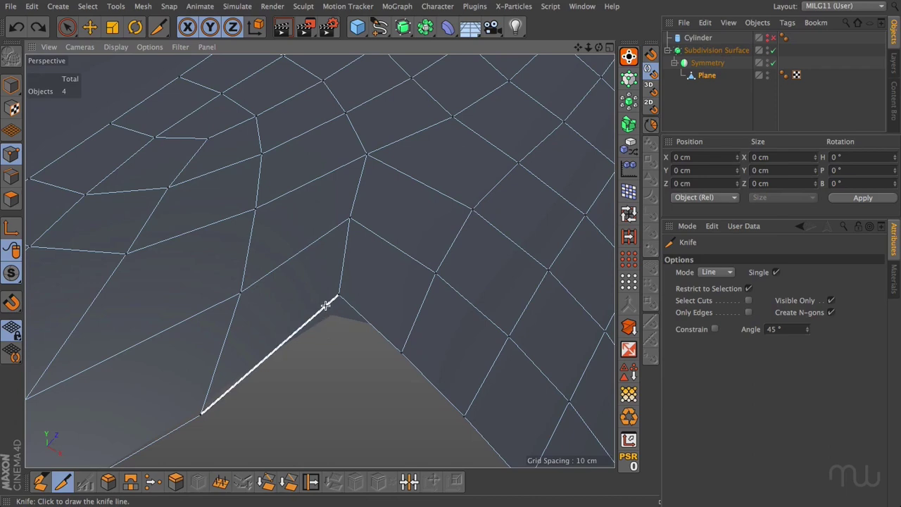
{"action": "left_click_drag", "start_coordinate": [325, 305], "coordinate": [338, 225]}
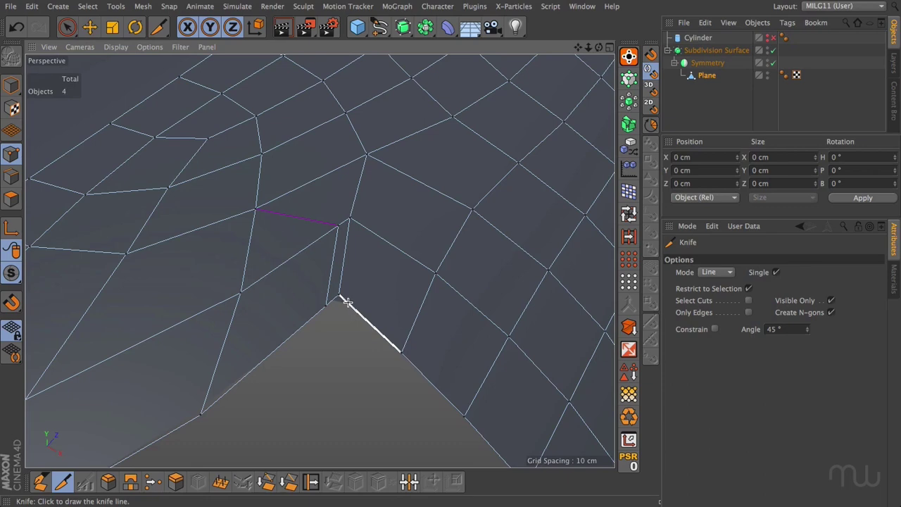
{"action": "left_click_drag", "start_coordinate": [351, 289], "coordinate": [358, 224]}
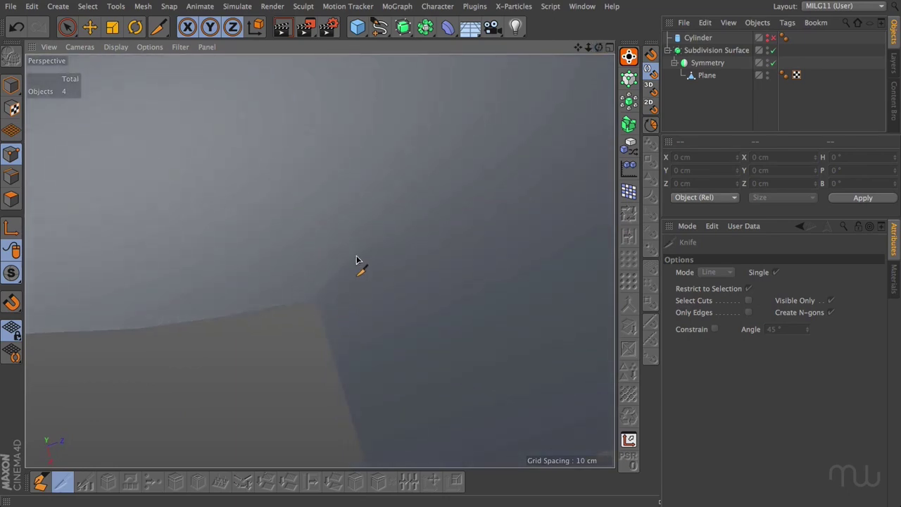
{"action": "left_click_drag", "start_coordinate": [599, 47], "coordinate": [536, 67]}
{"action": "left_click", "coordinate": [706, 75]}
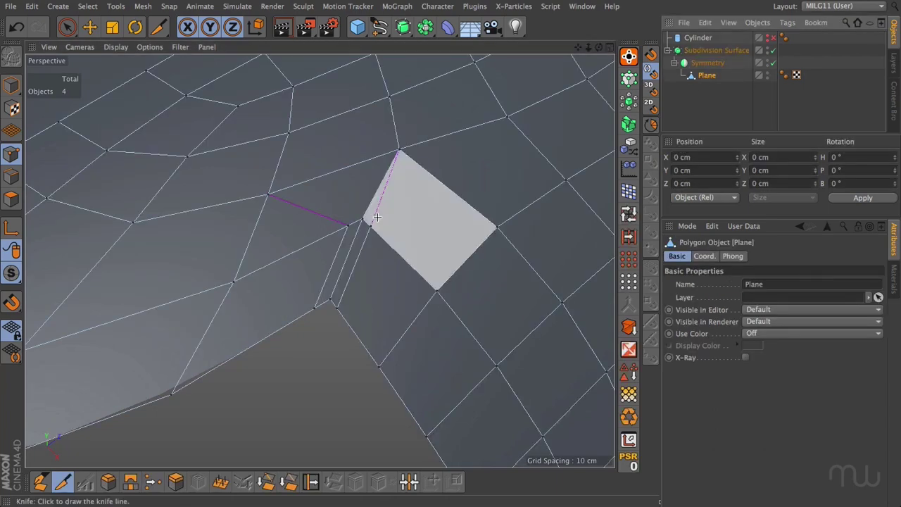
Try to join both cuts' open ends to the vertex above the inner corner, and check the smoothed surface
{"action": "left_click_drag", "start_coordinate": [347, 224], "coordinate": [398, 149]}
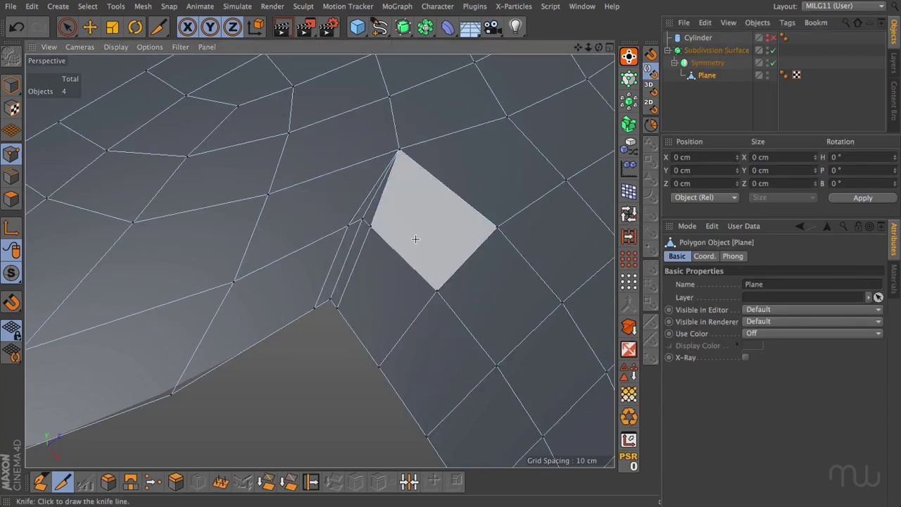
{"action": "left_click", "coordinate": [691, 113]}
{"action": "left_click_drag", "start_coordinate": [598, 48], "coordinate": [551, 71]}
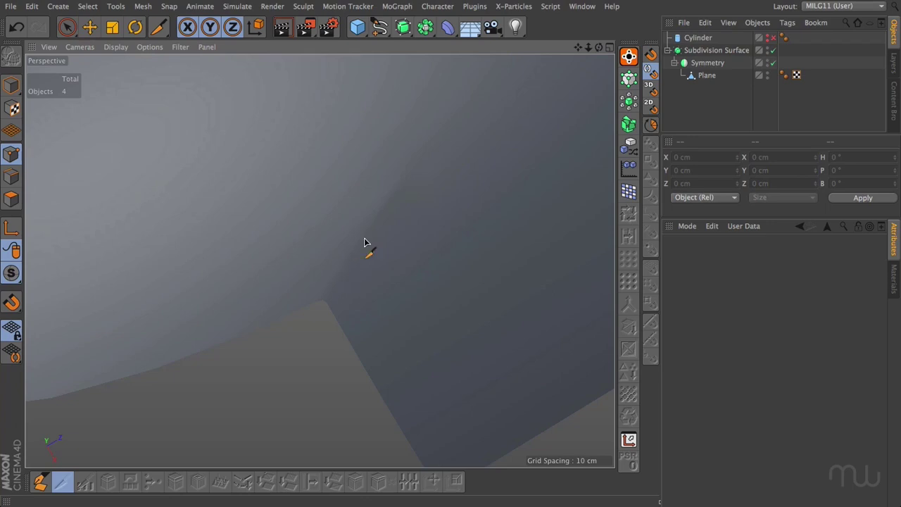
Knife a cut from the notch's steeper border, just beside the inner corner, across the facing edge to the far vertex of the next polygon
{"action": "left_click", "coordinate": [338, 305]}
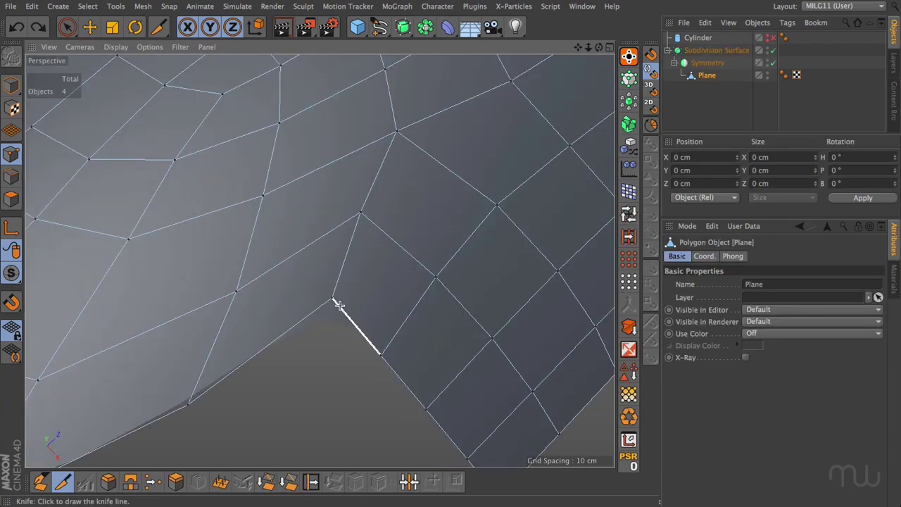
{"action": "left_click_drag", "start_coordinate": [347, 297], "coordinate": [435, 275]}
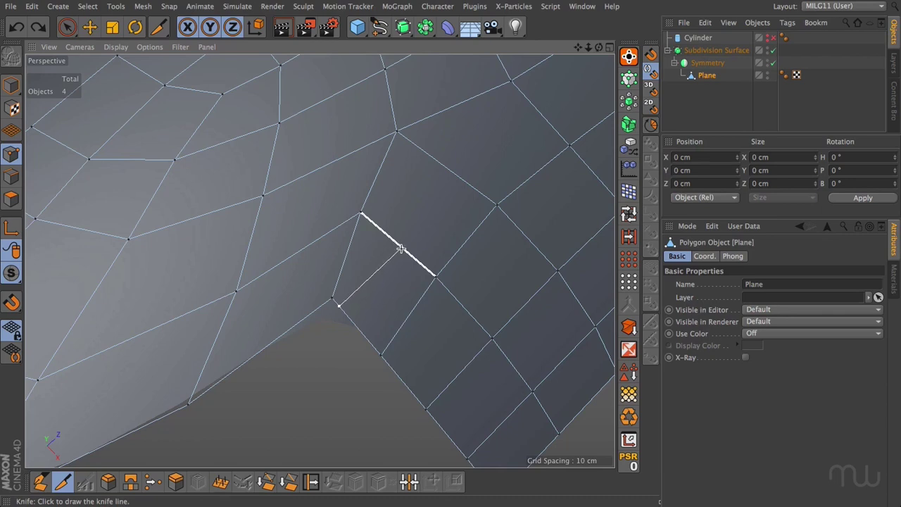
{"action": "key", "text": "ctrl+z"}
{"action": "left_click", "coordinate": [399, 243]}
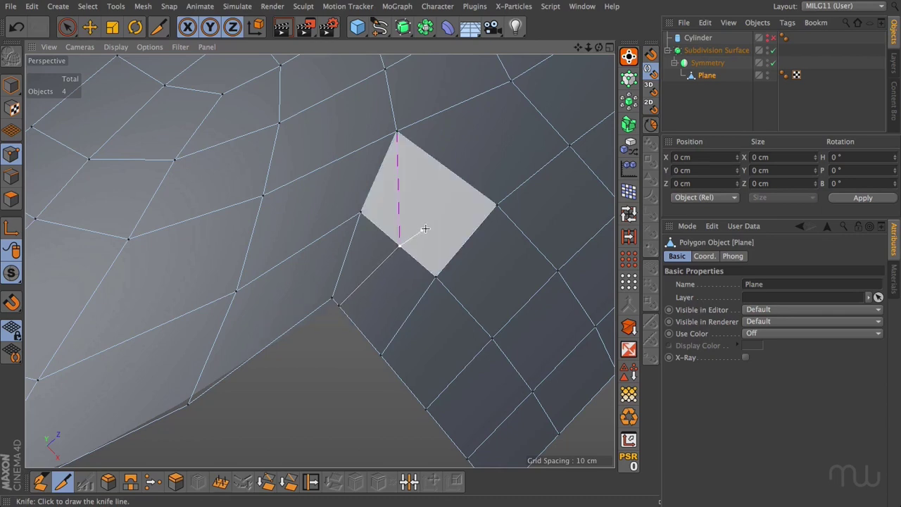
{"action": "left_click", "coordinate": [495, 203]}
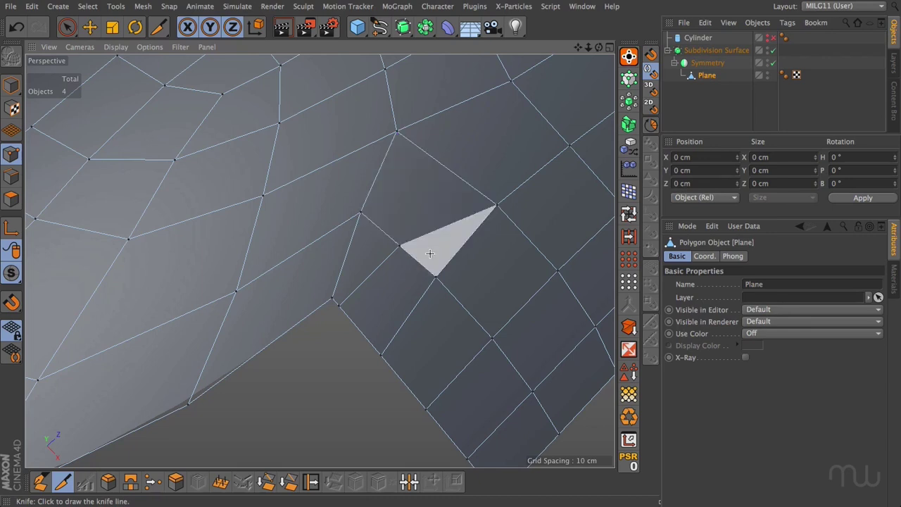
Knife a matching cut from the other notch border across the facing edge to the next polygon's far vertex, and inspect the smoothed corner
{"action": "left_click", "coordinate": [324, 304]}
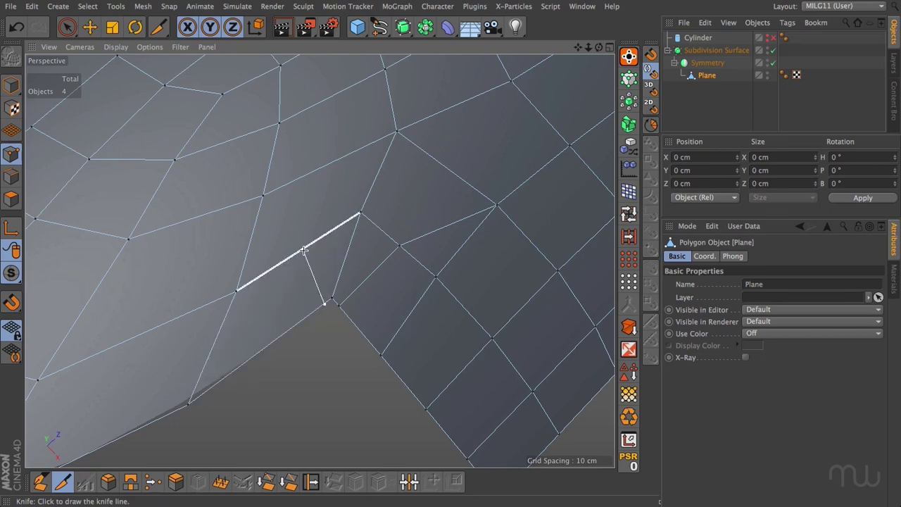
{"action": "left_click", "coordinate": [304, 250]}
{"action": "left_click", "coordinate": [300, 246]}
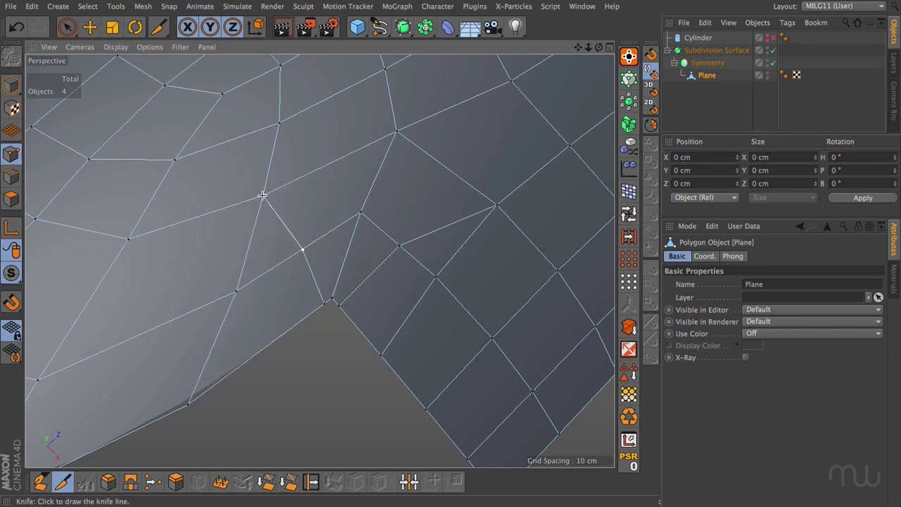
{"action": "left_click", "coordinate": [708, 105]}
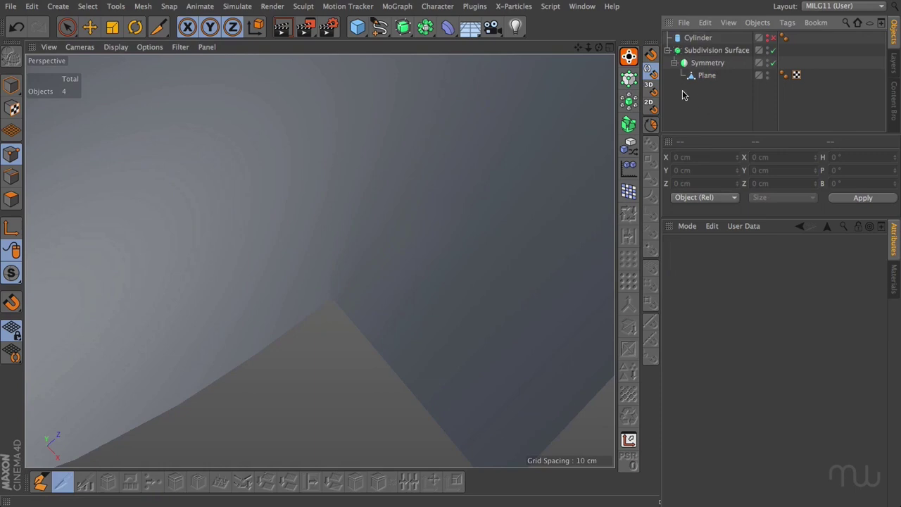
{"action": "left_click_drag", "start_coordinate": [599, 48], "coordinate": [220, 100]}
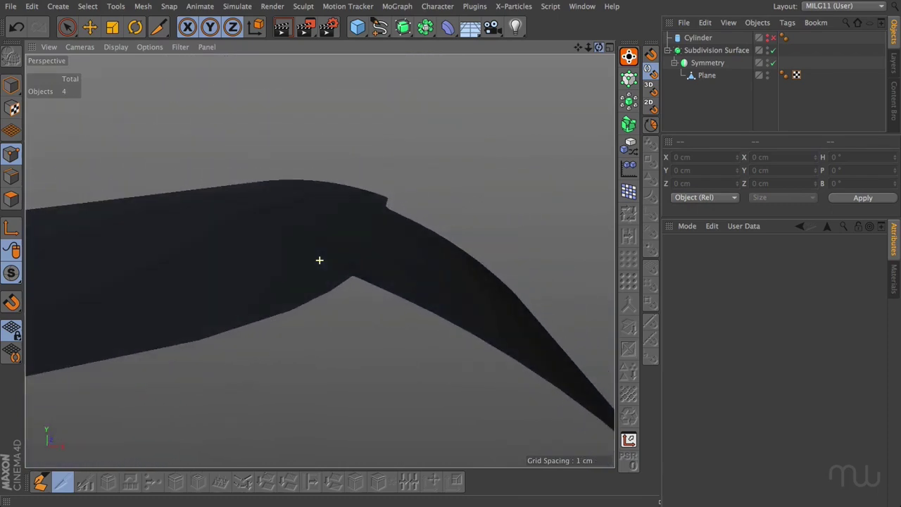
Knife a cut across the two polygons above the Plane's inner corner, parallel to their outer edges, and slide its end points outward
{"action": "left_click", "coordinate": [707, 75]}
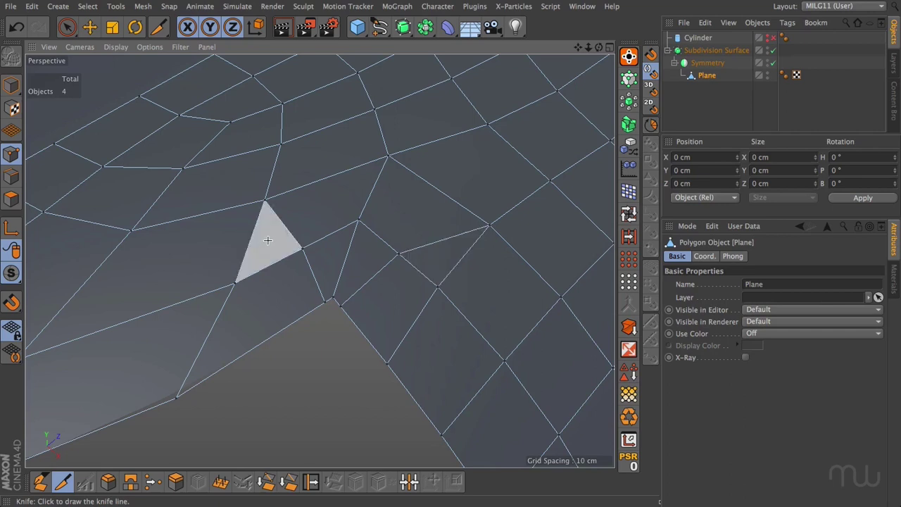
{"action": "left_click", "coordinate": [284, 223]}
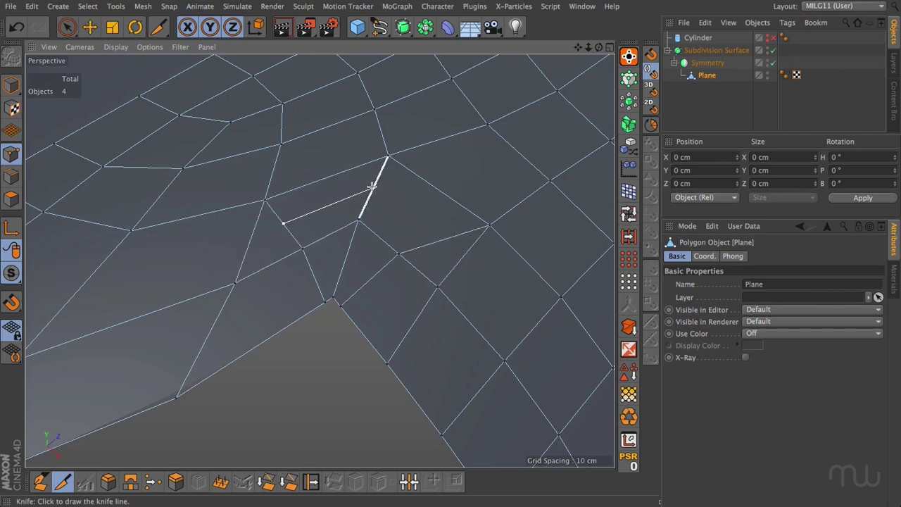
{"action": "left_click", "coordinate": [372, 186]}
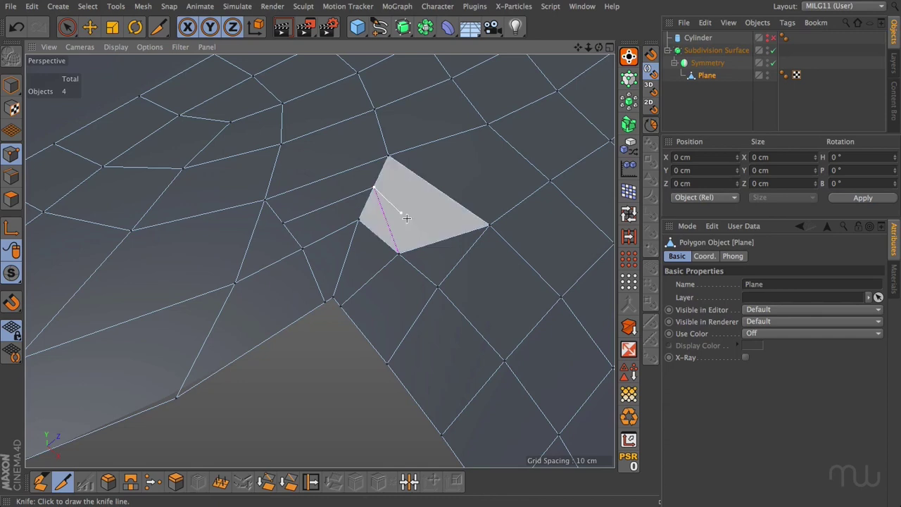
{"action": "key", "text": "Escape"}
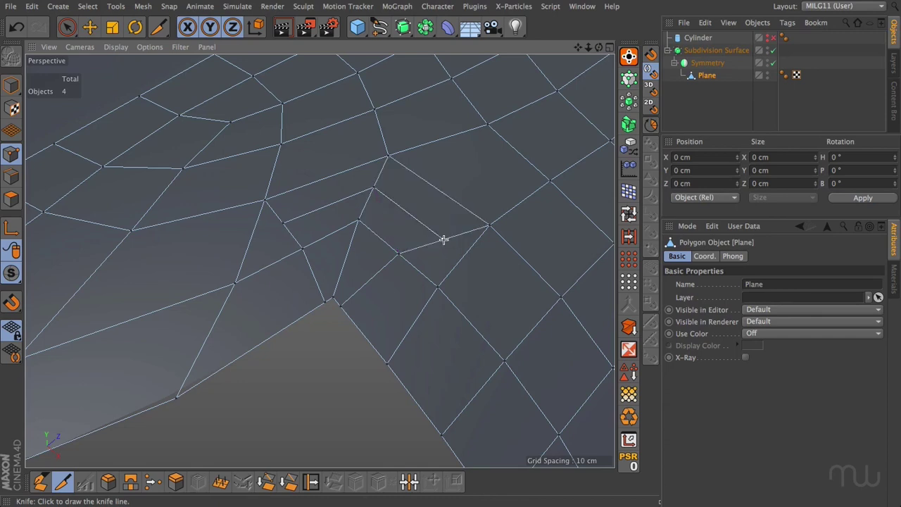
{"action": "left_click", "coordinate": [310, 482]}
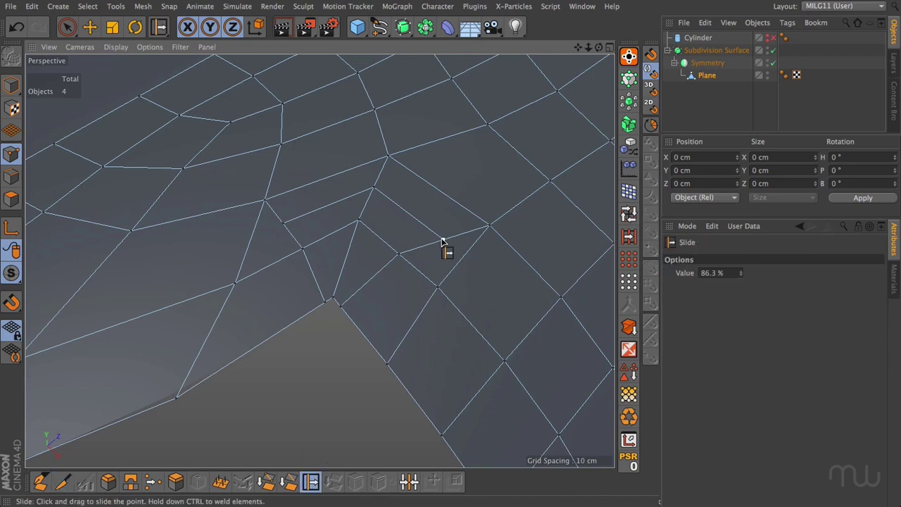
{"action": "left_click_drag", "start_coordinate": [442, 241], "coordinate": [454, 260]}
Ring-select the edges crossing the loop around the inner corner to examine how the loop flows
{"action": "key", "text": "u"}
{"action": "key", "text": "b"}
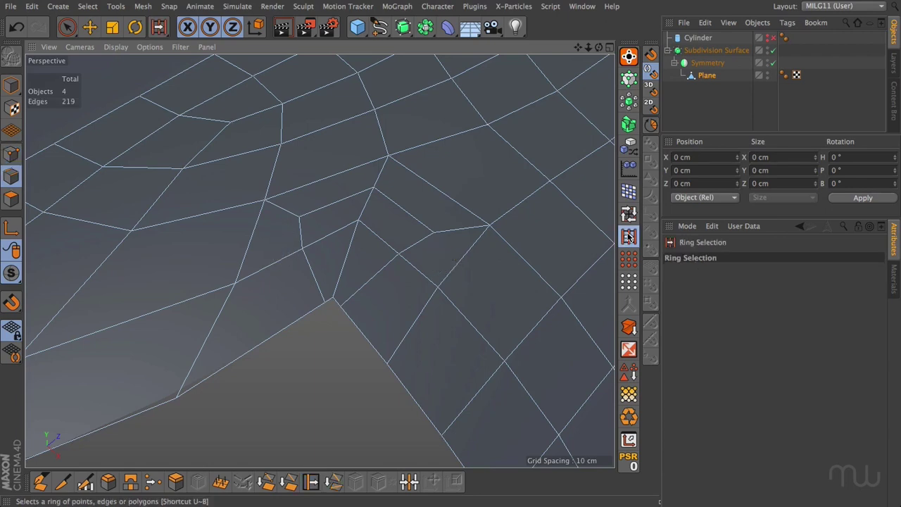
{"action": "left_click", "coordinate": [364, 345]}
{"action": "key", "text": "e"}
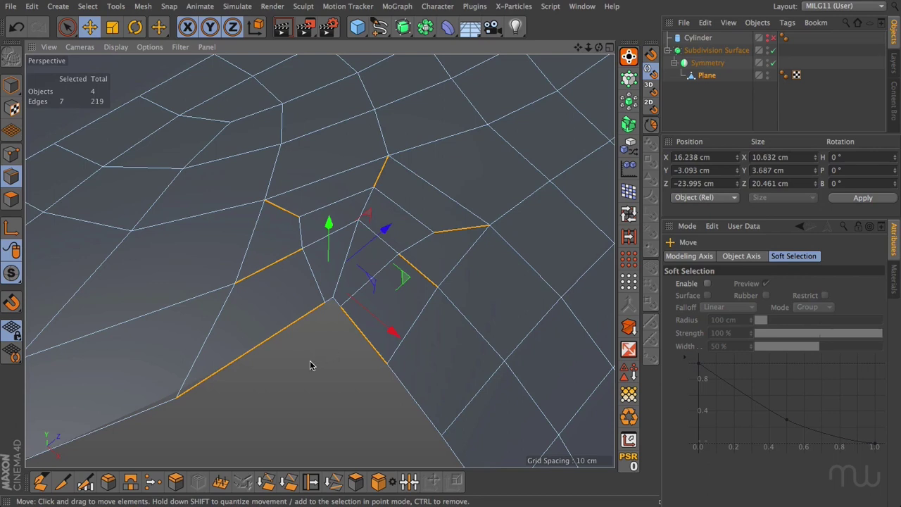
Slide the middle vertex above the inner corner closer to the corner, and inspect the smoothed surface there
{"action": "left_click", "coordinate": [312, 482]}
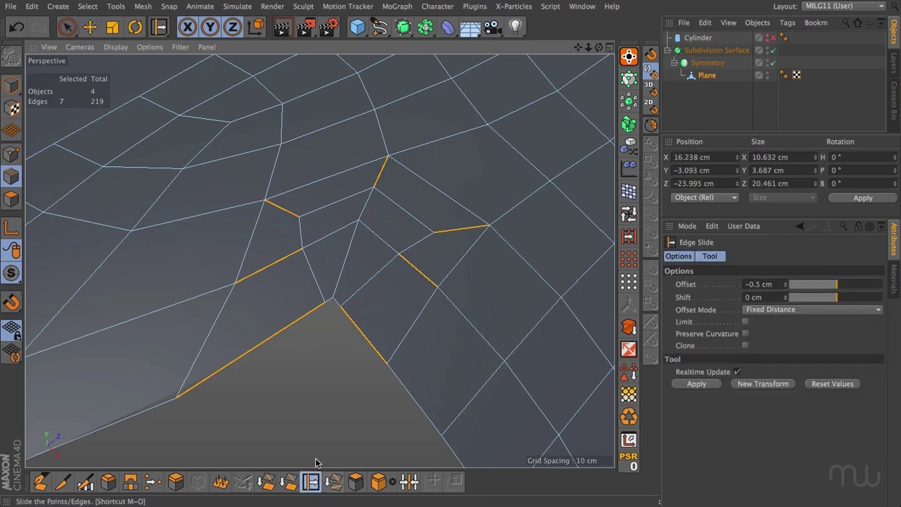
{"action": "left_click", "coordinate": [11, 154]}
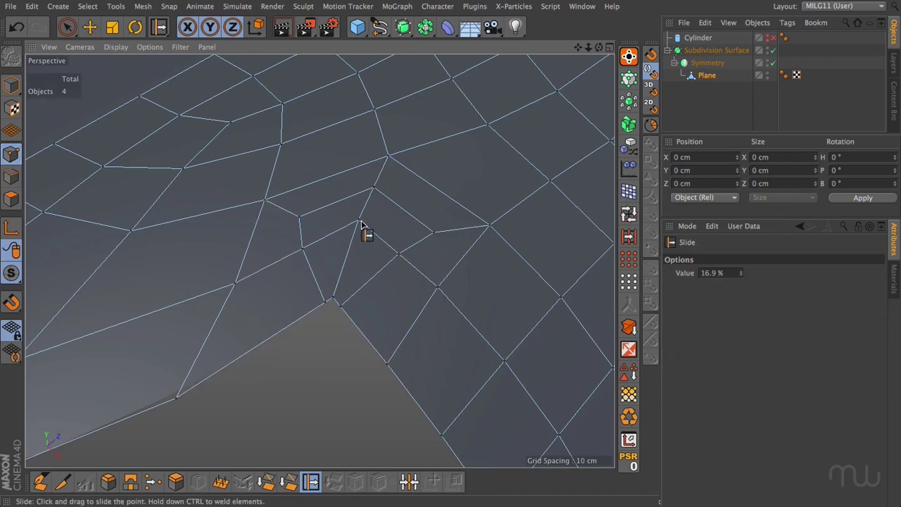
{"action": "left_click_drag", "start_coordinate": [355, 231], "coordinate": [352, 243]}
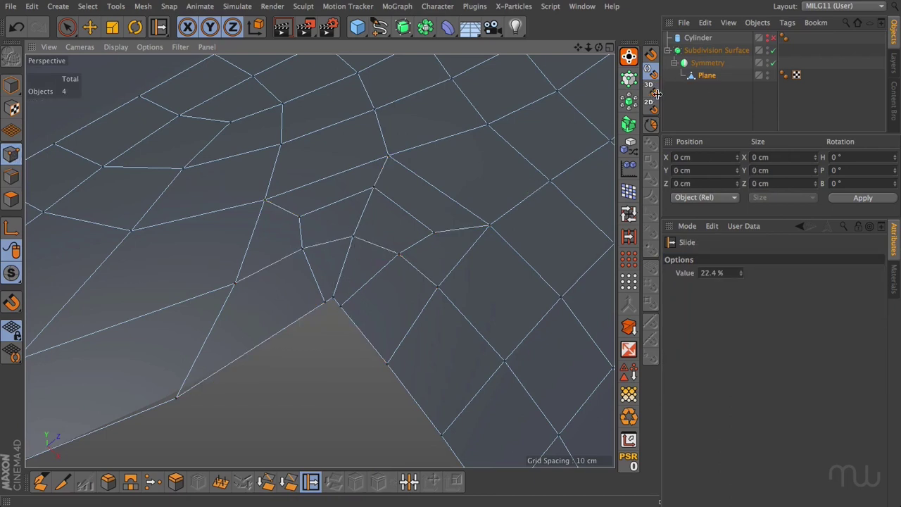
{"action": "left_click", "coordinate": [680, 105]}
{"action": "scroll", "coordinate": [320, 260], "scroll_direction": "up", "scroll_amount": 5}
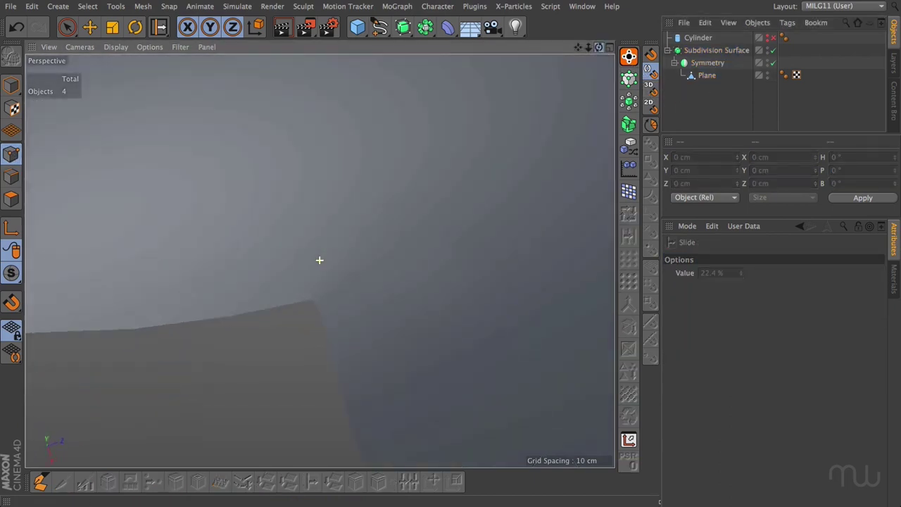
{"action": "scroll", "coordinate": [320, 260], "scroll_direction": "up", "scroll_amount": 8}
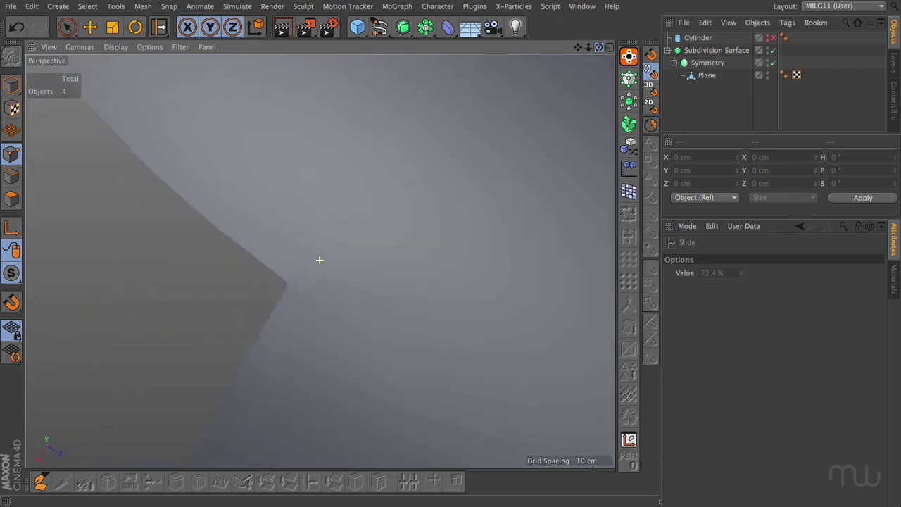
{"action": "scroll", "coordinate": [320, 260], "scroll_direction": "down", "scroll_amount": 8}
Knife the polygon at the other inner corner diagonally into the corner, and cut from its two side vertices to the borders just beside the corner
{"action": "left_click", "coordinate": [357, 289]}
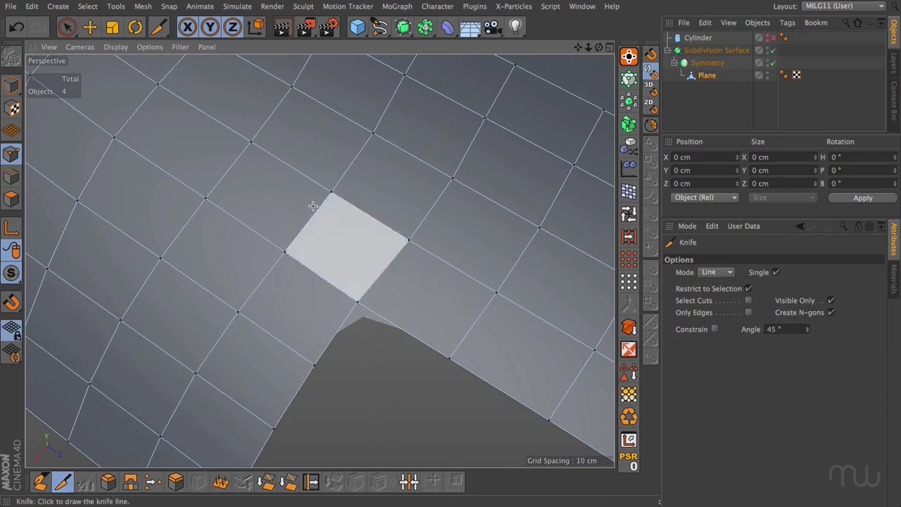
{"action": "left_click_drag", "start_coordinate": [332, 191], "coordinate": [356, 299]}
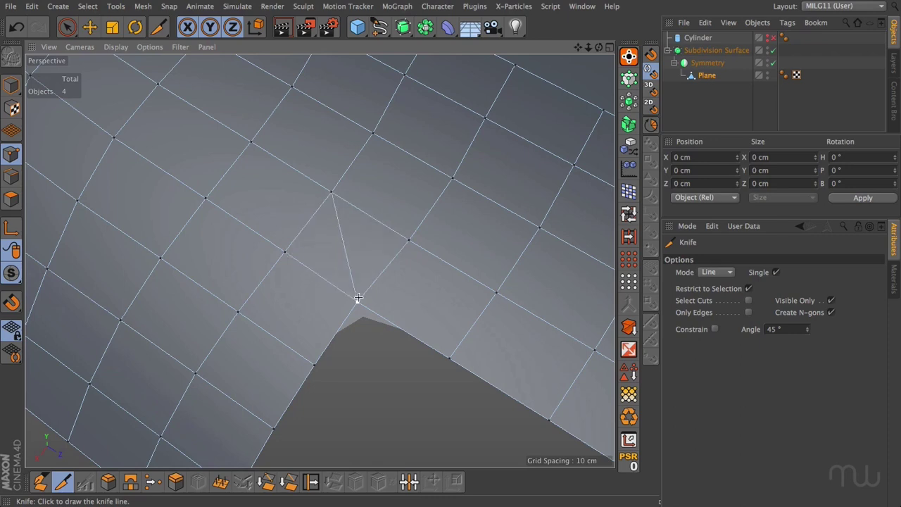
{"action": "left_click_drag", "start_coordinate": [409, 241], "coordinate": [360, 322]}
{"action": "left_click_drag", "start_coordinate": [284, 253], "coordinate": [361, 325]}
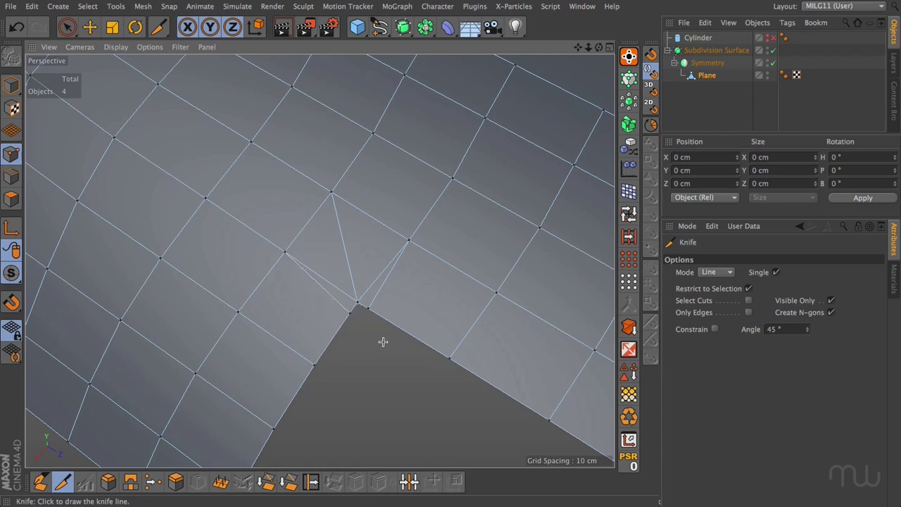
Dissolve the two original edges running from this inner corner to the polygon's side vertices
{"action": "left_click", "coordinate": [89, 27]}
{"action": "left_click", "coordinate": [11, 176]}
{"action": "left_click", "coordinate": [313, 274]}
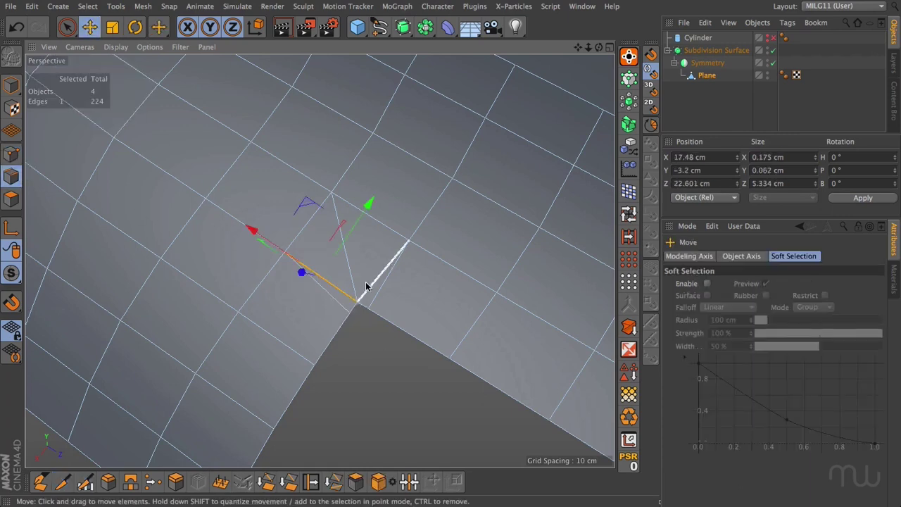
{"action": "left_click", "coordinate": [377, 277], "text": "shift"}
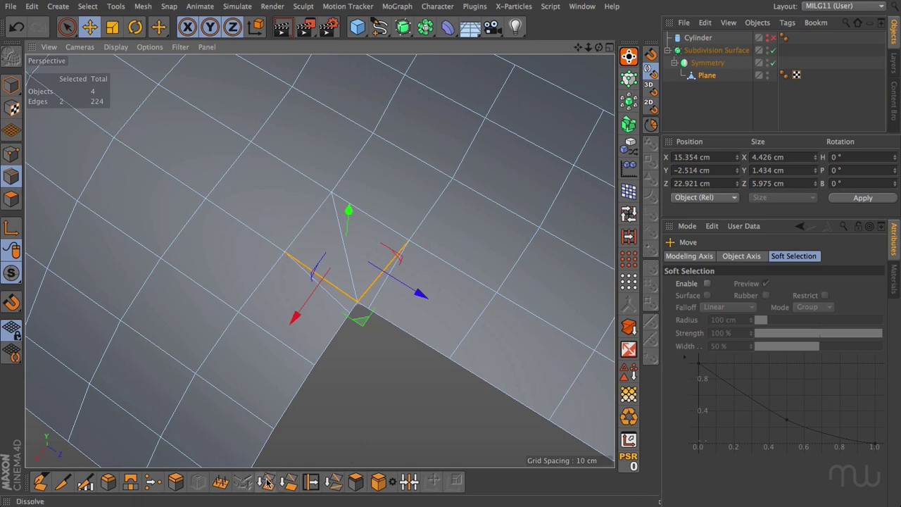
{"action": "left_click", "coordinate": [266, 483]}
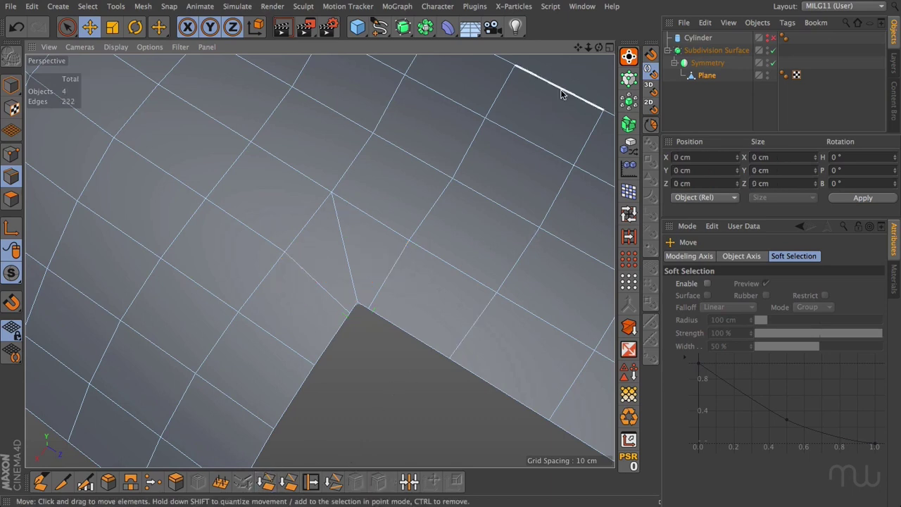
Inspect the whole smoothed, mirrored surface and its notch corners from several angles
{"action": "left_click_drag", "start_coordinate": [588, 49], "coordinate": [595, 51]}
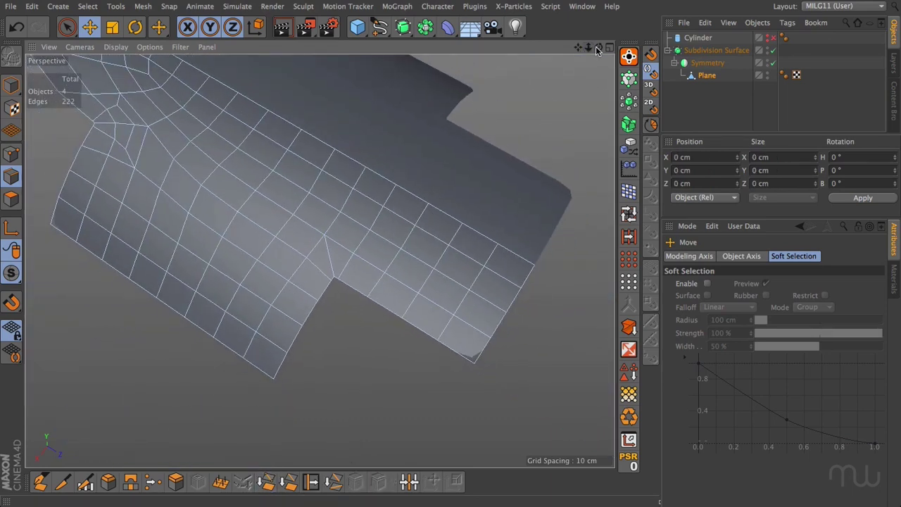
{"action": "left_click", "coordinate": [602, 61]}
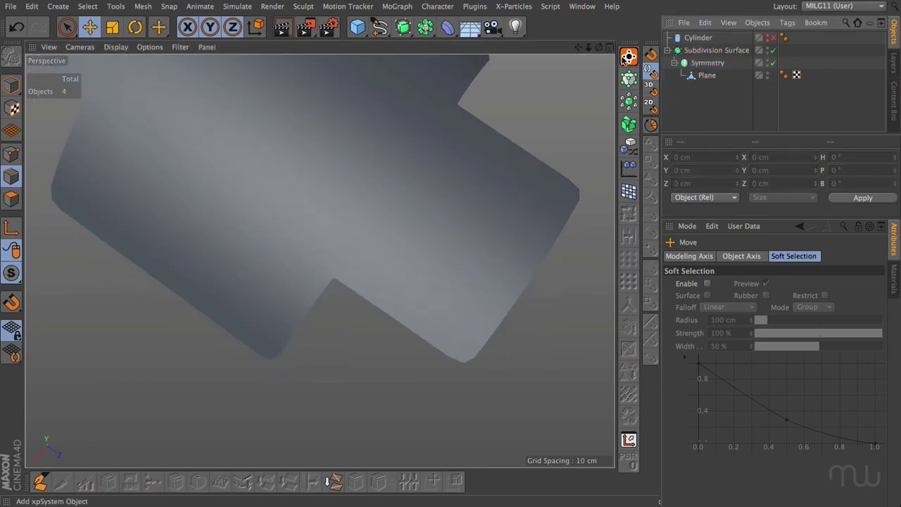
{"action": "left_click_drag", "start_coordinate": [598, 46], "coordinate": [507, 59]}
{"action": "left_click_drag", "start_coordinate": [578, 49], "coordinate": [605, 71]}
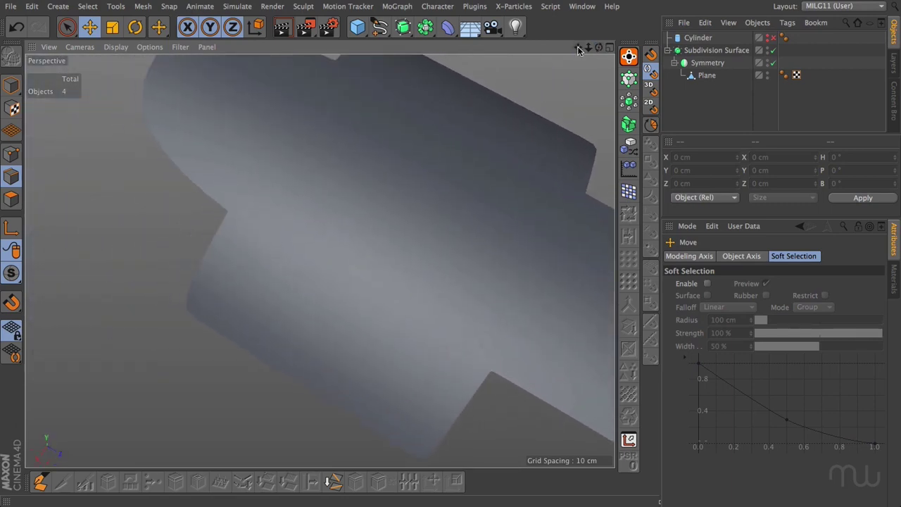
{"action": "left_click_drag", "start_coordinate": [317, 260], "coordinate": [263, 292], "text": "alt"}
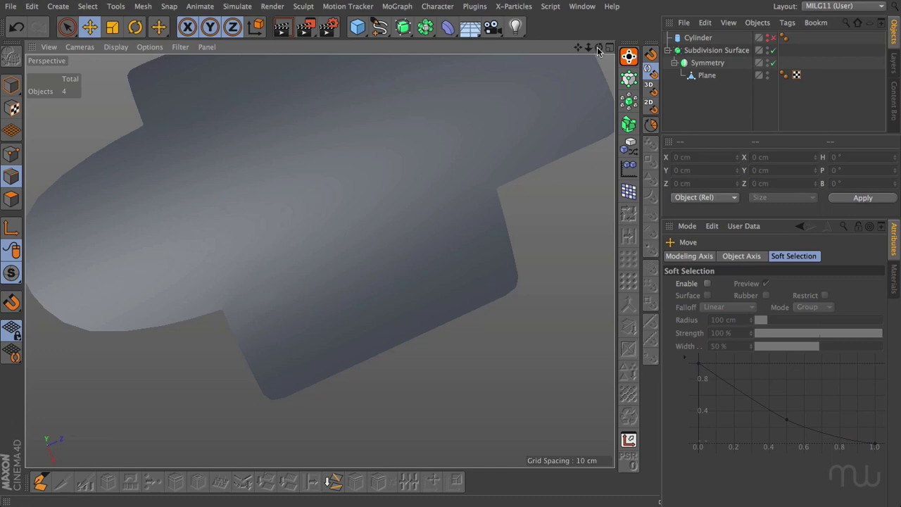
{"action": "mouse_move", "coordinate": [599, 47]}
{"action": "left_mouse_down"}
{"action": "mouse_move", "coordinate": [574, 56]}
{"action": "mouse_move", "coordinate": [592, 51]}
{"action": "left_mouse_up"}
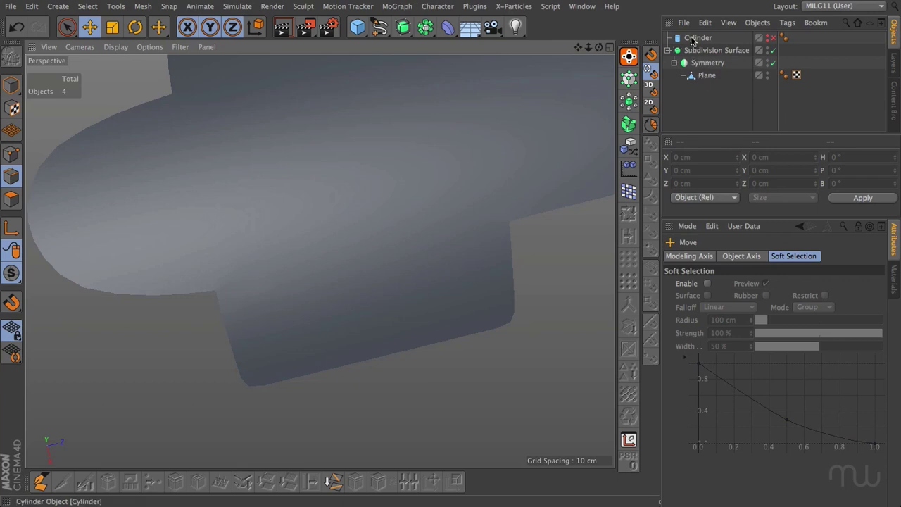
Enable the Cylinder, add a Shrink Wrap deformer under the Plane with the Cylinder as target object, and check the surface
{"action": "left_click", "coordinate": [773, 38]}
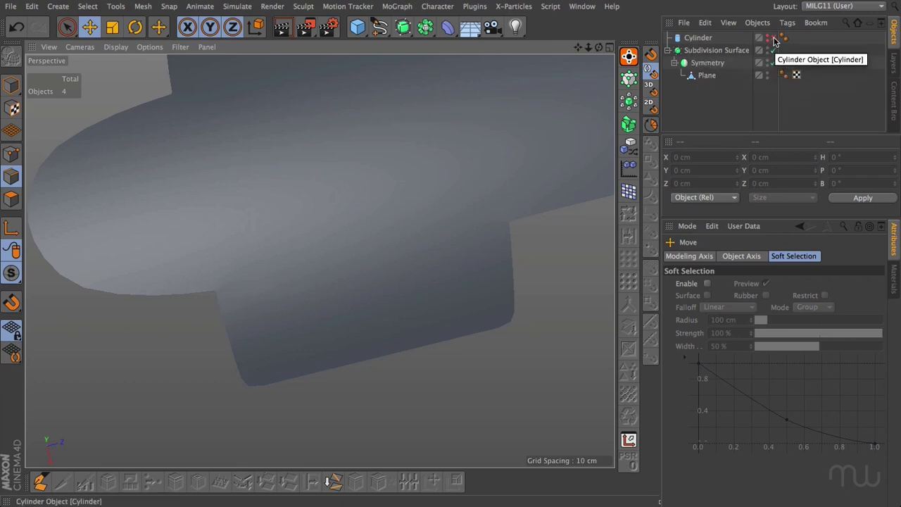
{"action": "left_click", "coordinate": [707, 76]}
{"action": "left_click", "coordinate": [448, 27]}
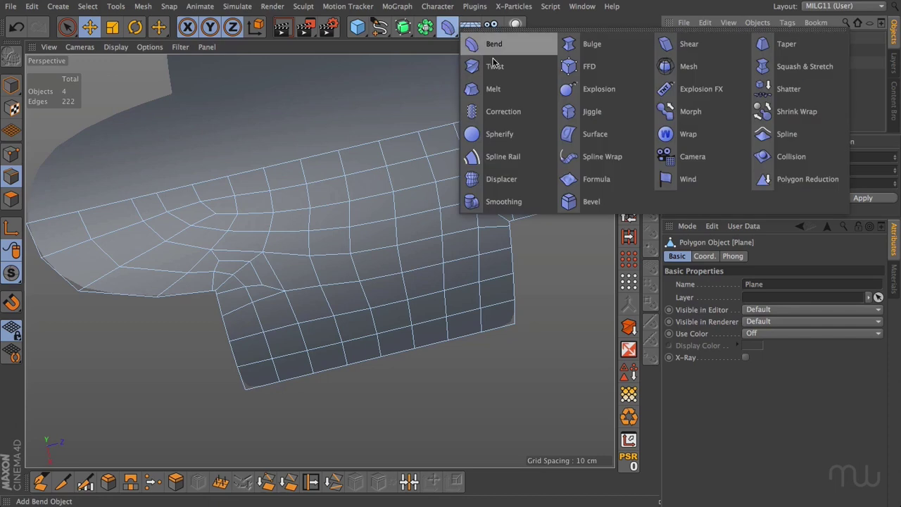
{"action": "left_click", "coordinate": [791, 112], "text": "shift"}
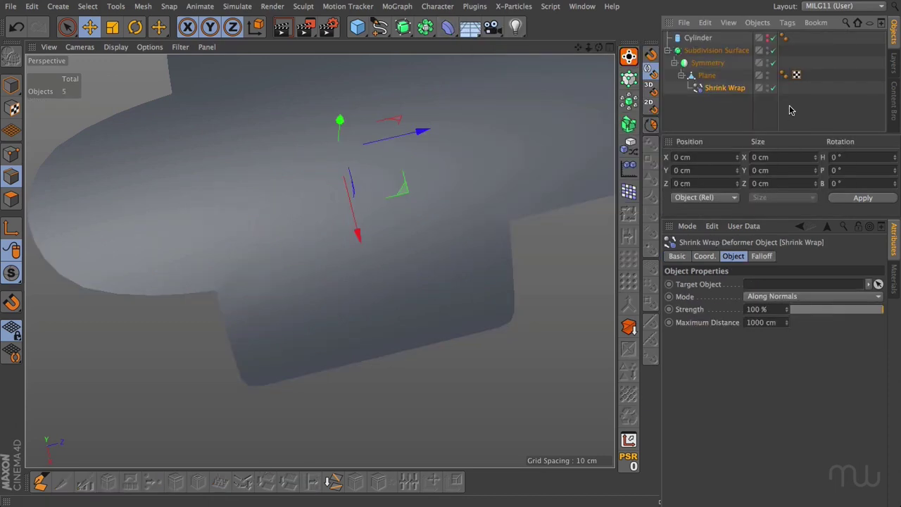
{"action": "left_click_drag", "start_coordinate": [695, 38], "coordinate": [782, 285]}
{"action": "left_click_drag", "start_coordinate": [237, 290], "coordinate": [267, 270], "text": "alt"}
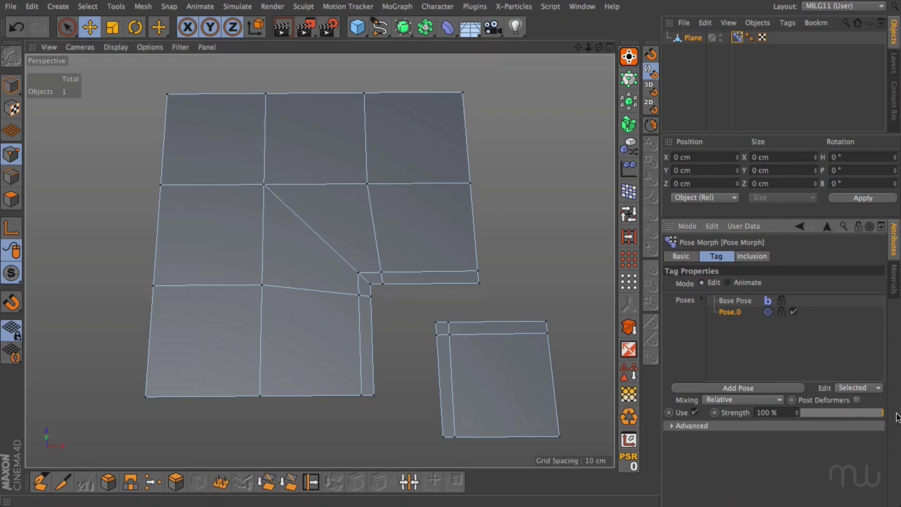
Set the strength of Pose.0 in the flat Plane's Pose Morph to 0% to rejoin the separated corner patch
{"action": "left_click_drag", "start_coordinate": [897, 418], "coordinate": [801, 412]}
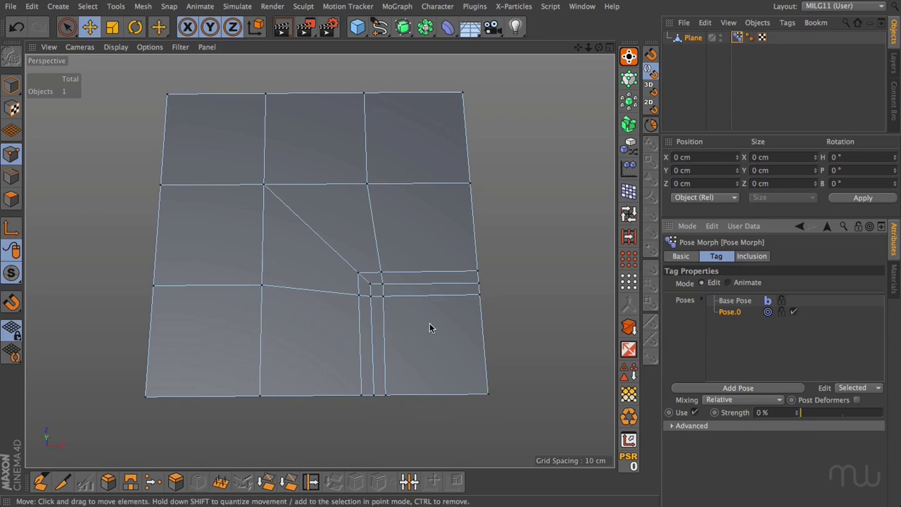